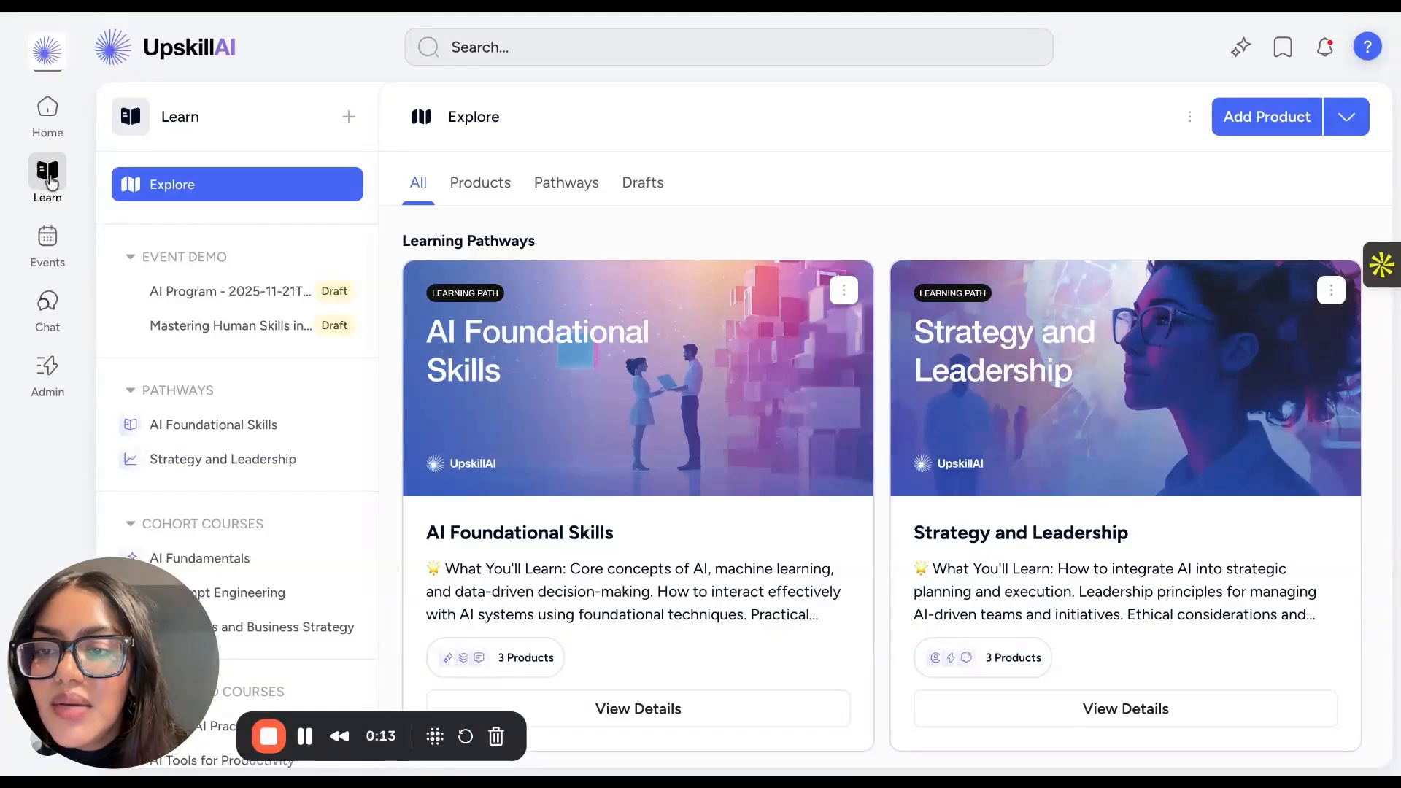
# - Collapse the Event Demo section and start a self-paced course product named "Closing the Gap: Preparing Today's Workforce for an AI-Driven Future"
pyautogui.click(132, 256)
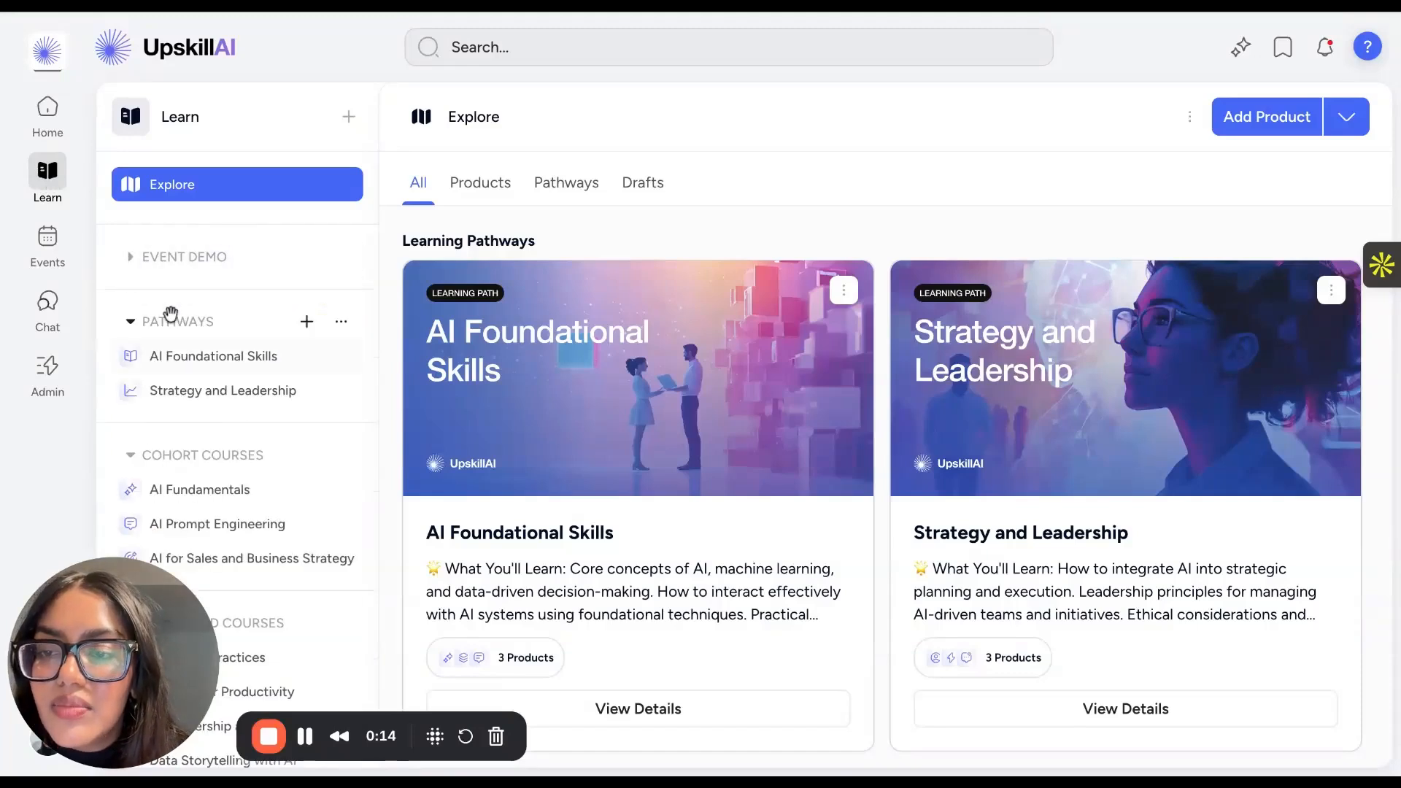
pyautogui.click(350, 118)
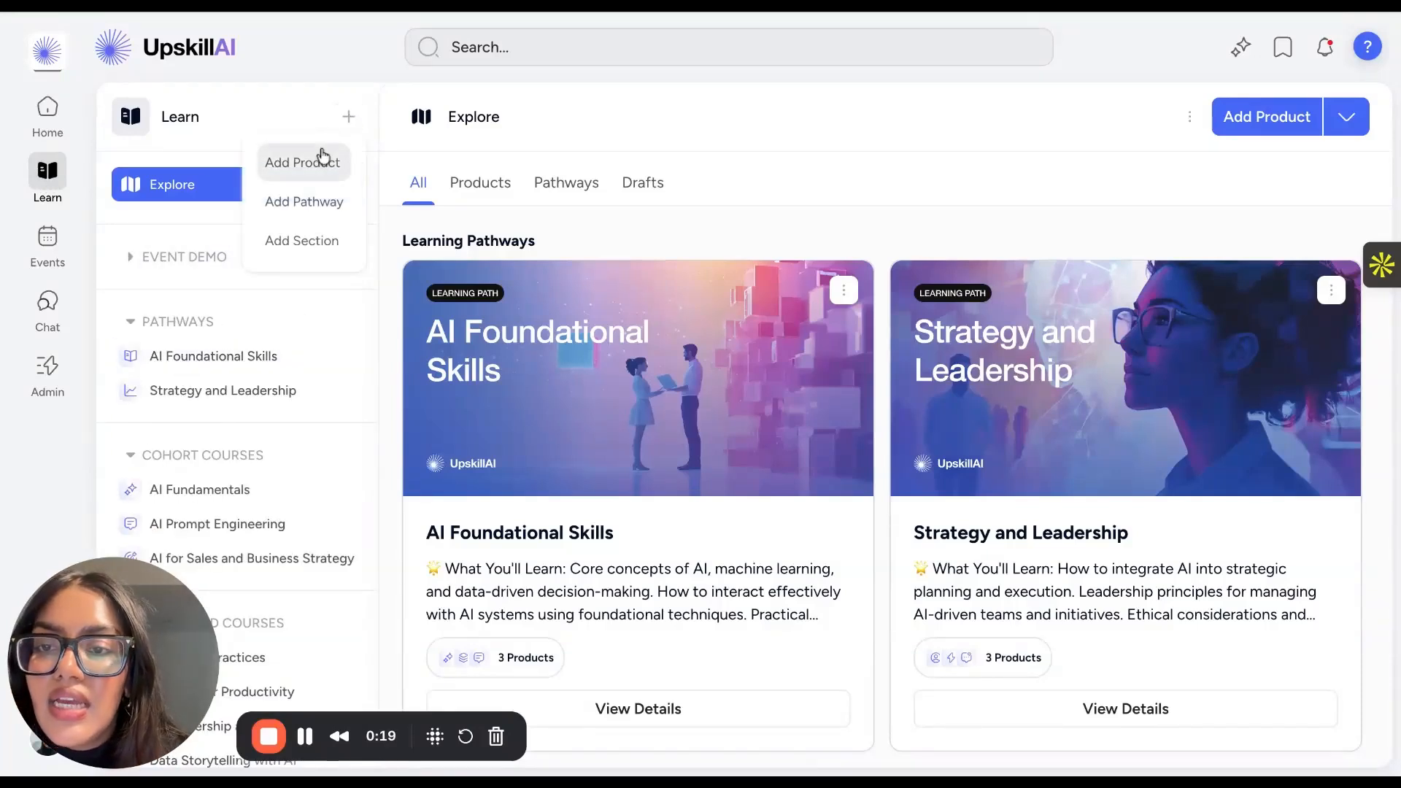
pyautogui.click(305, 167)
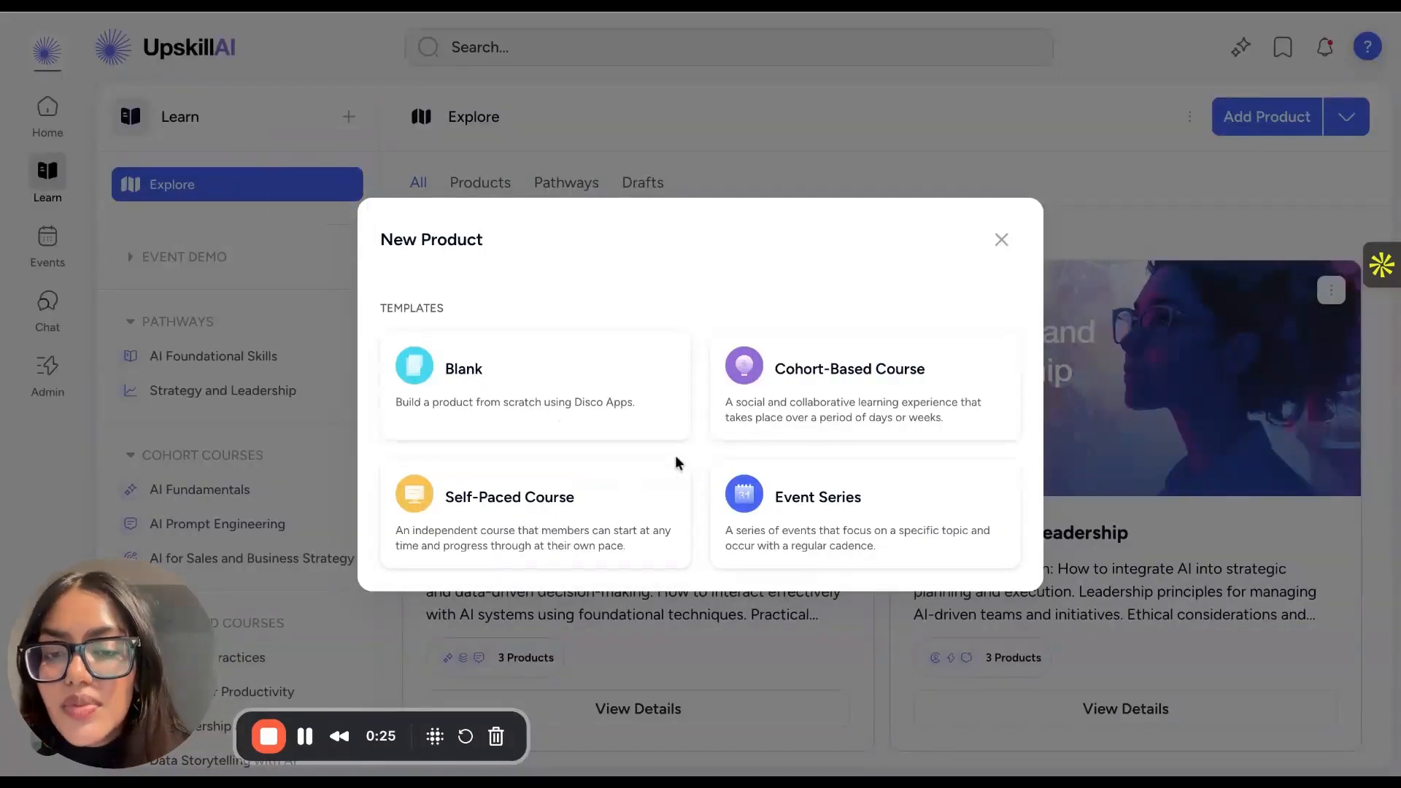
pyautogui.click(515, 495)
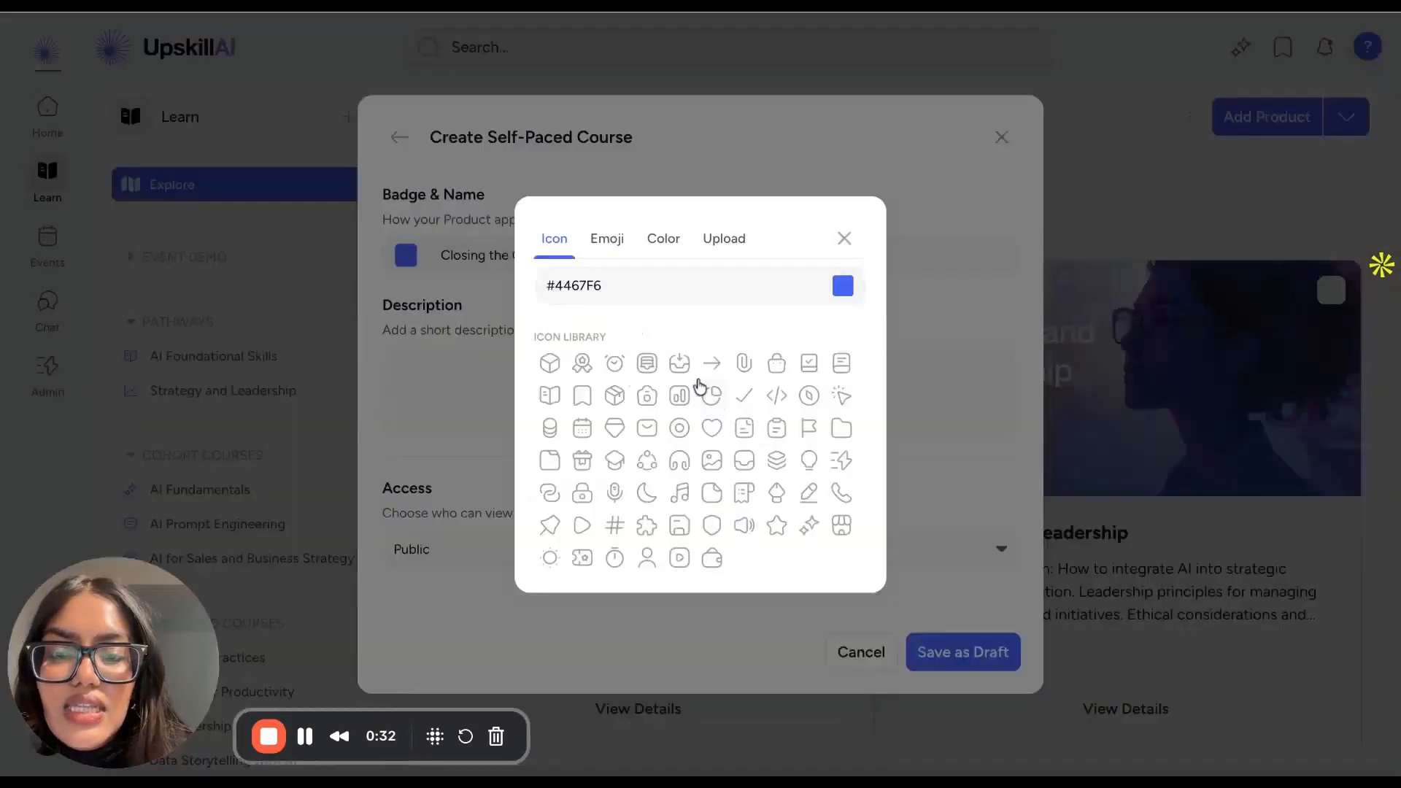
# - Keep the plain blue badge, set the new course's access to All Members and save it as a draft
pyautogui.click(840, 239)
pyautogui.click(616, 363)
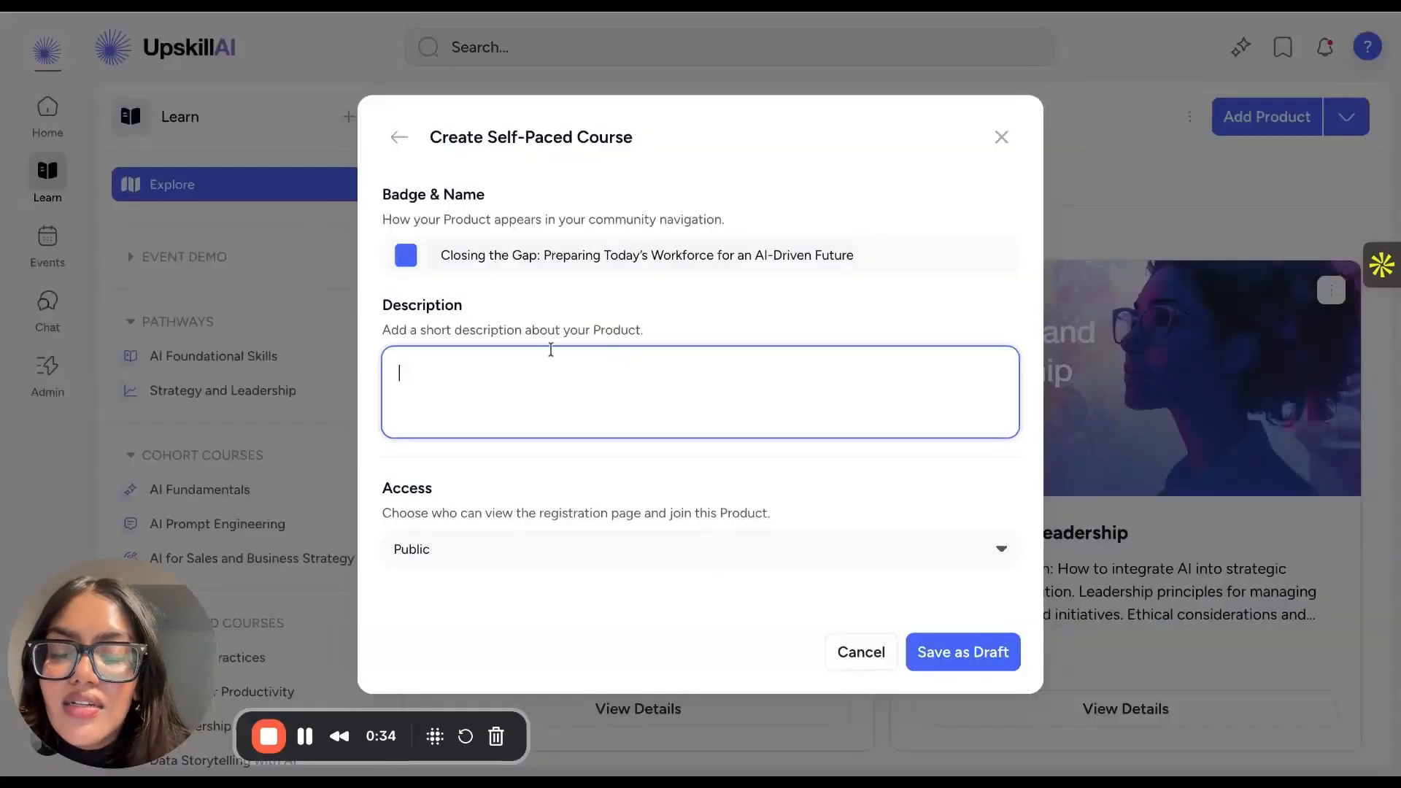
pyautogui.click(481, 550)
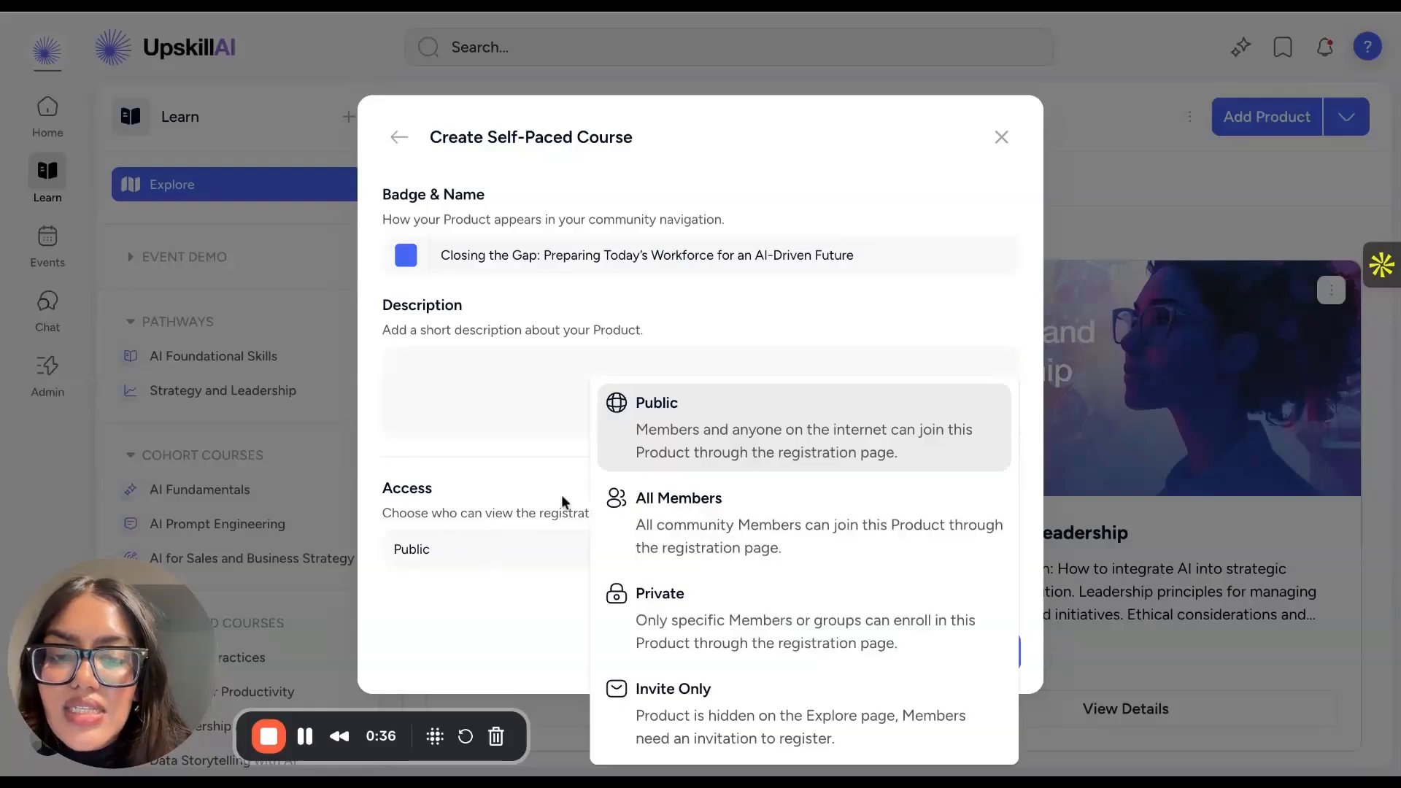
pyautogui.click(731, 520)
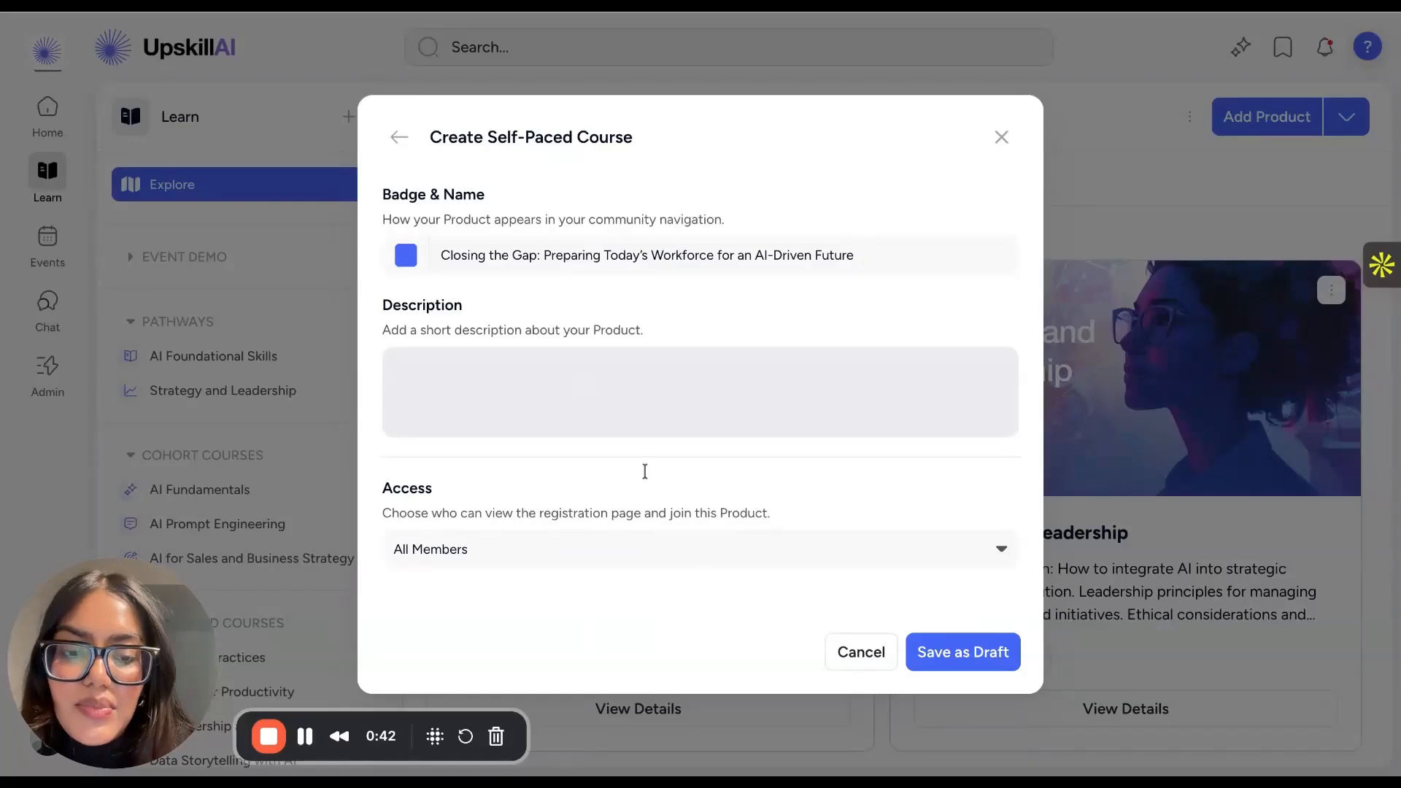
pyautogui.click(962, 650)
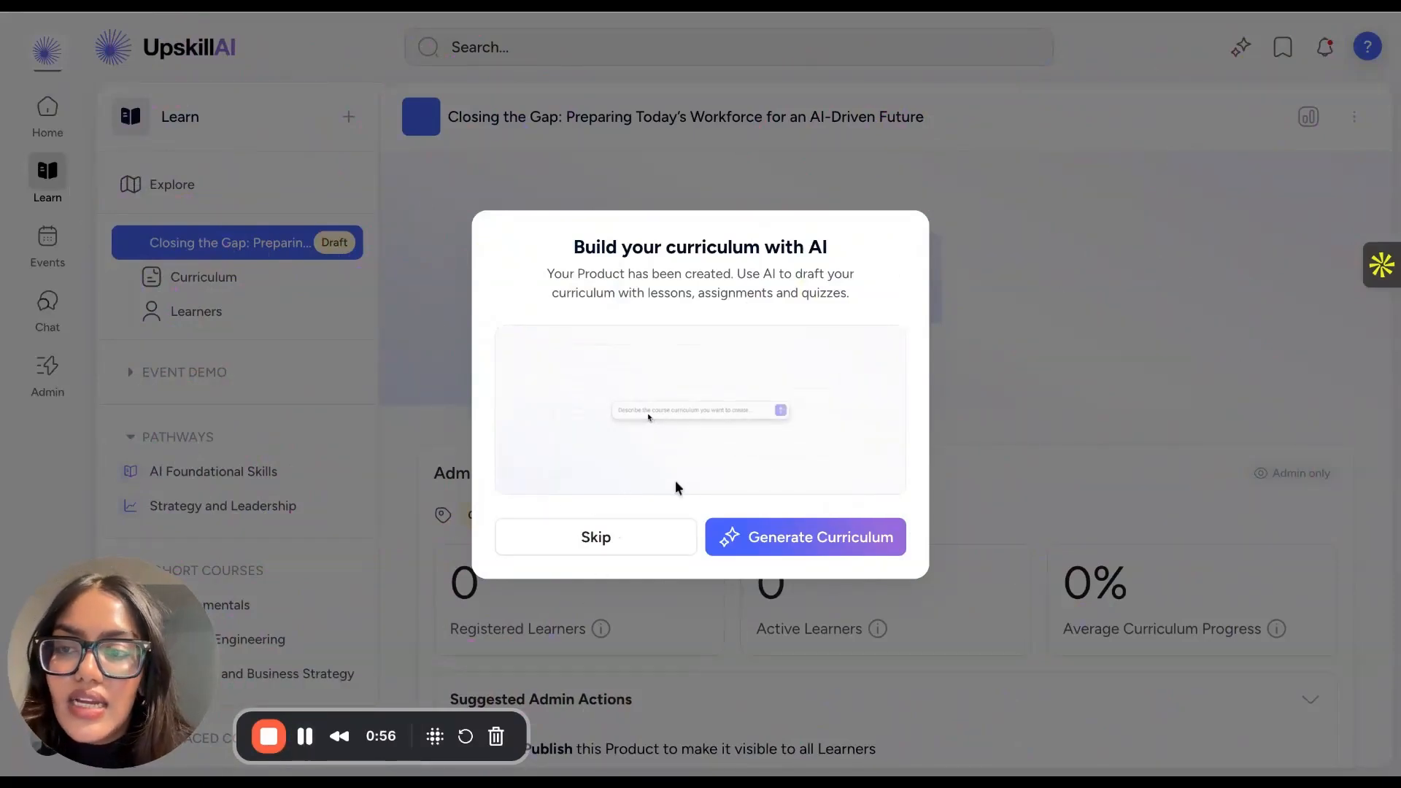
# - Start AI curriculum generation with a prompt for the titled self-paced course: 6 modules, each with 2–3 lessons, 1 quiz and 1 assignment or applied activity
pyautogui.click(778, 538)
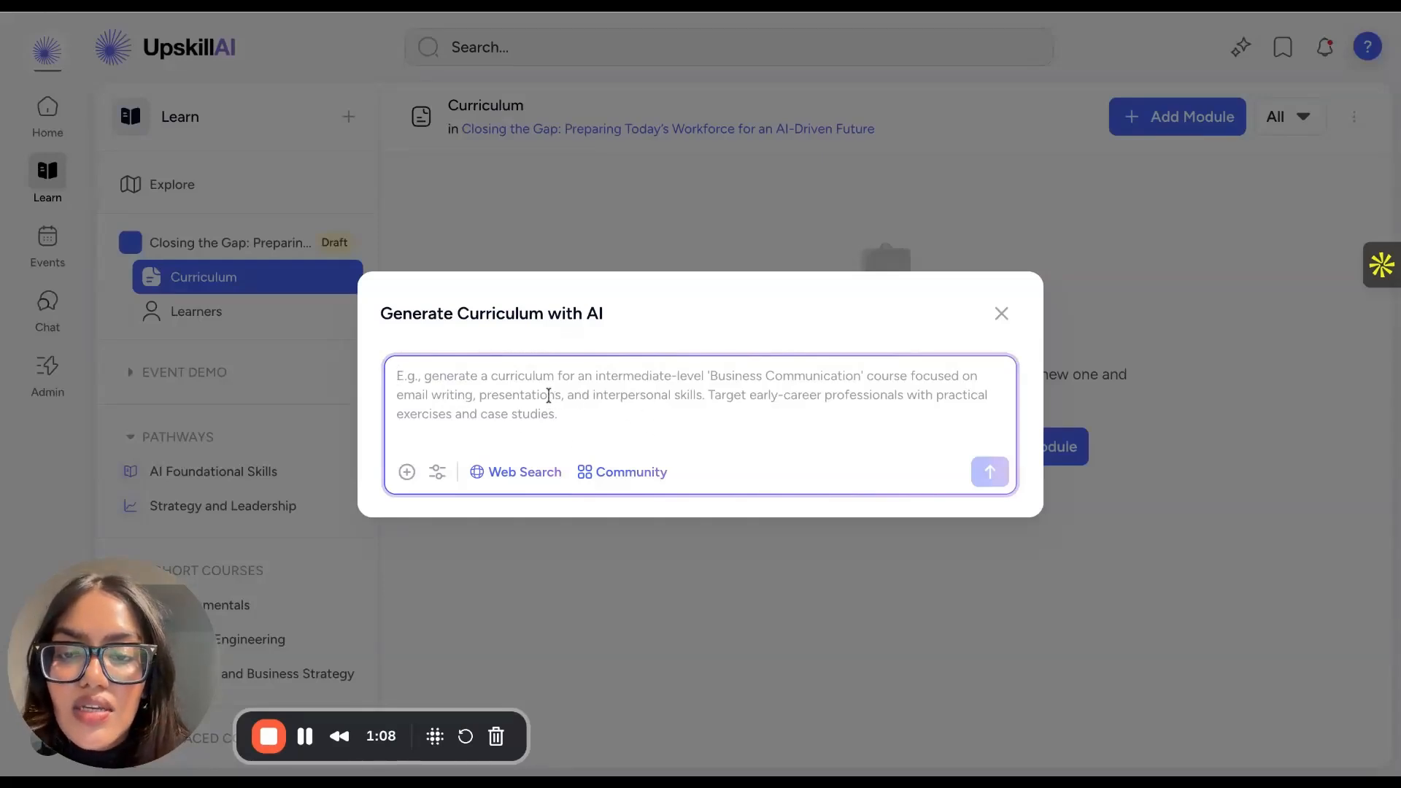
pyautogui.hotkey('ctrl', 'v')
pyautogui.scroll(10, 549, 394)
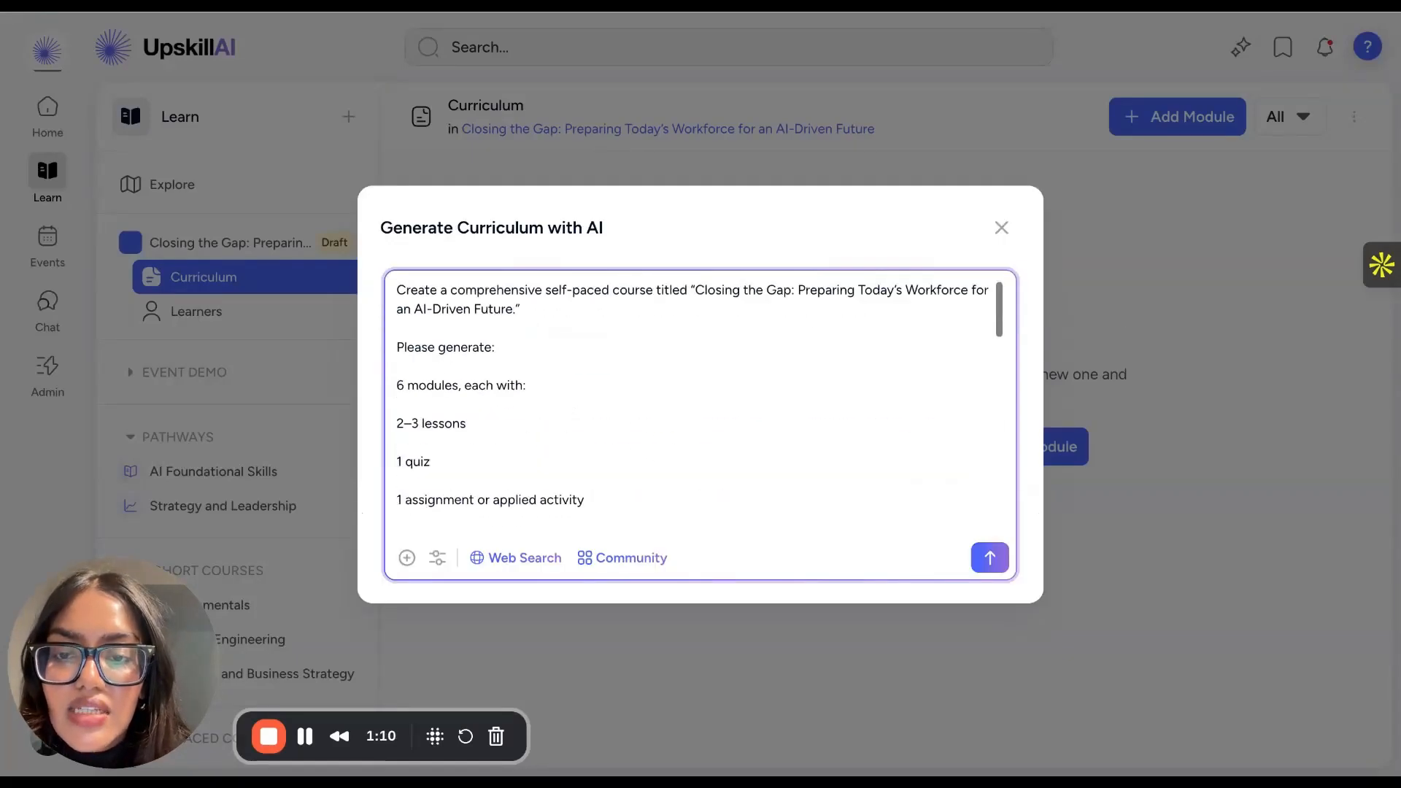
# - Look through the existing media, community content and link sources that can be attached to the curriculum prompt
pyautogui.click(406, 558)
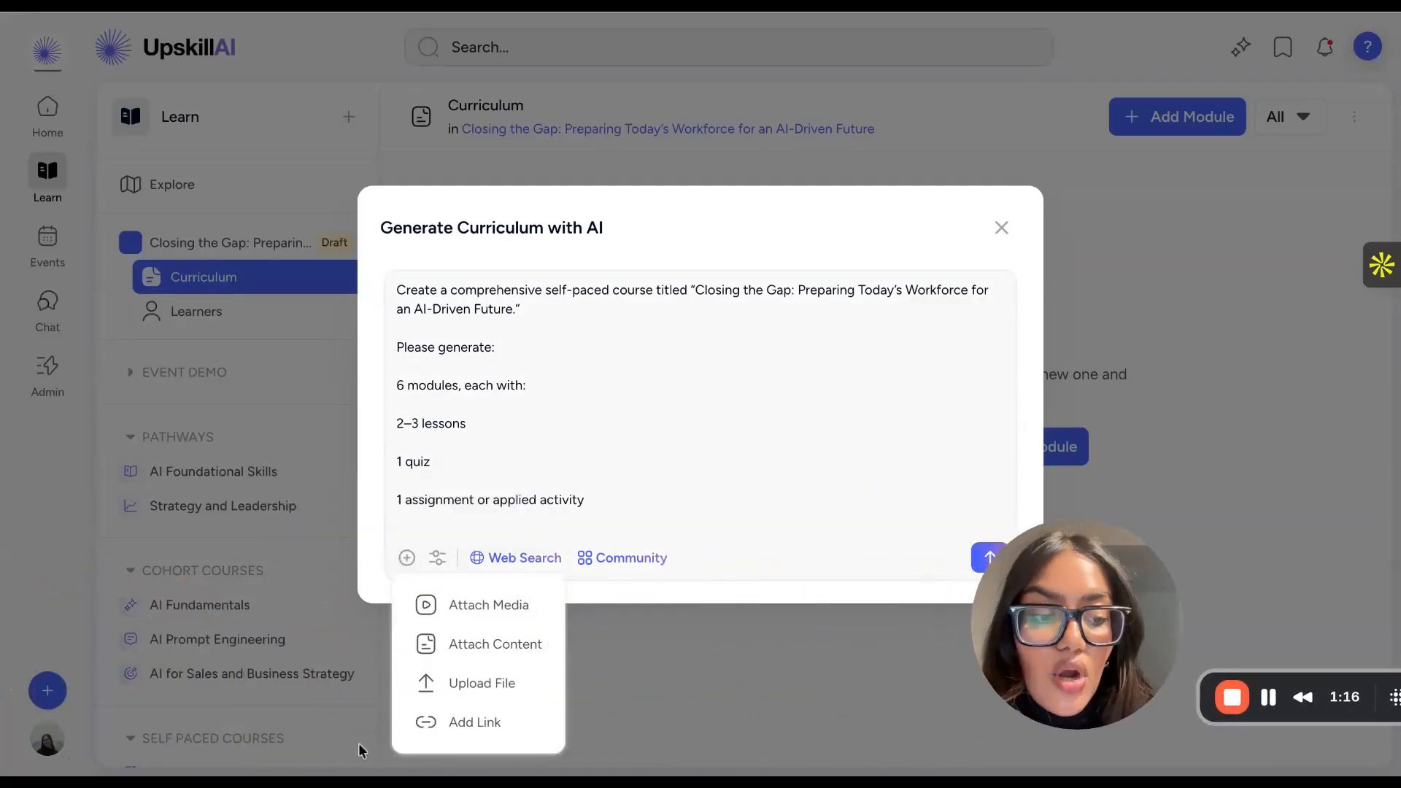
pyautogui.click(488, 620)
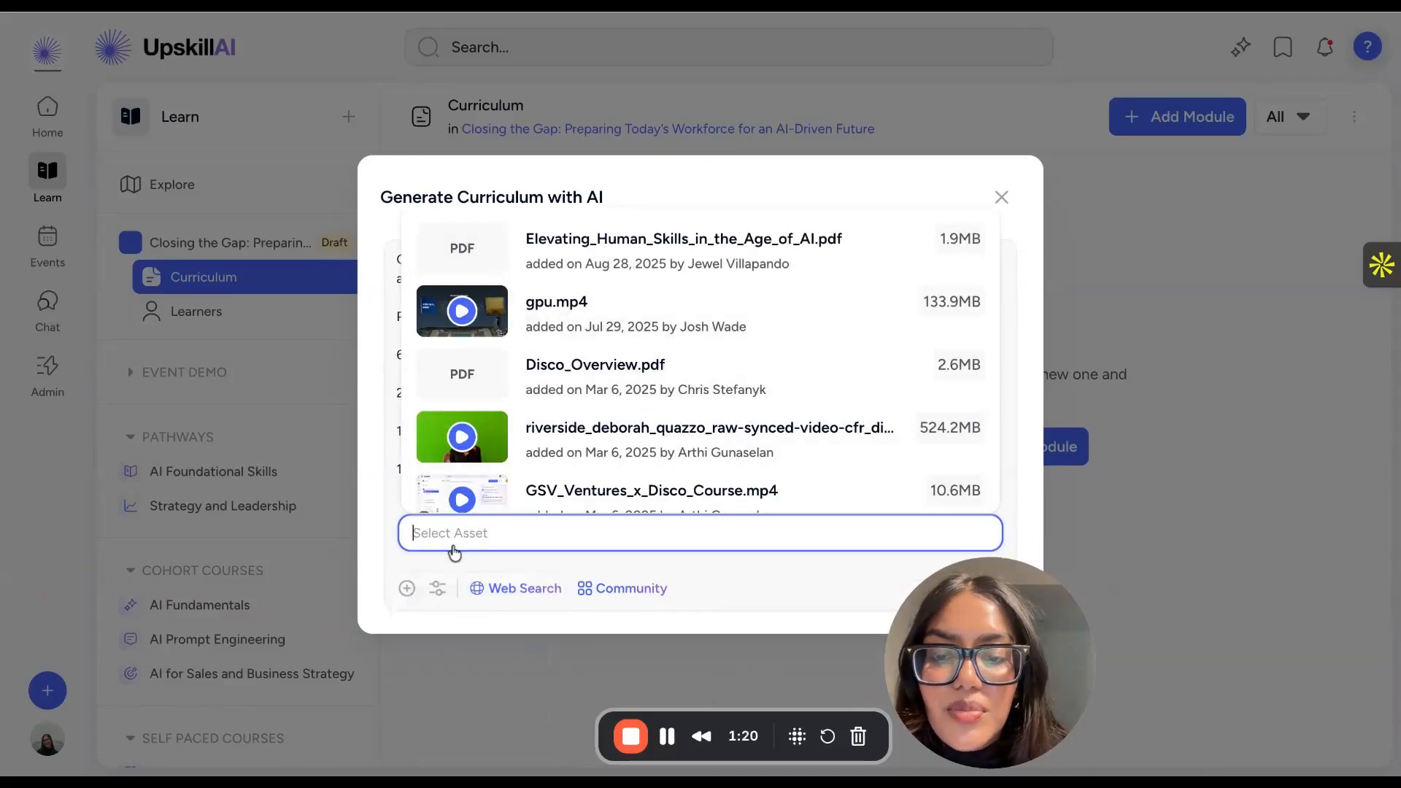
pyautogui.click(412, 588)
pyautogui.click(406, 558)
pyautogui.click(511, 642)
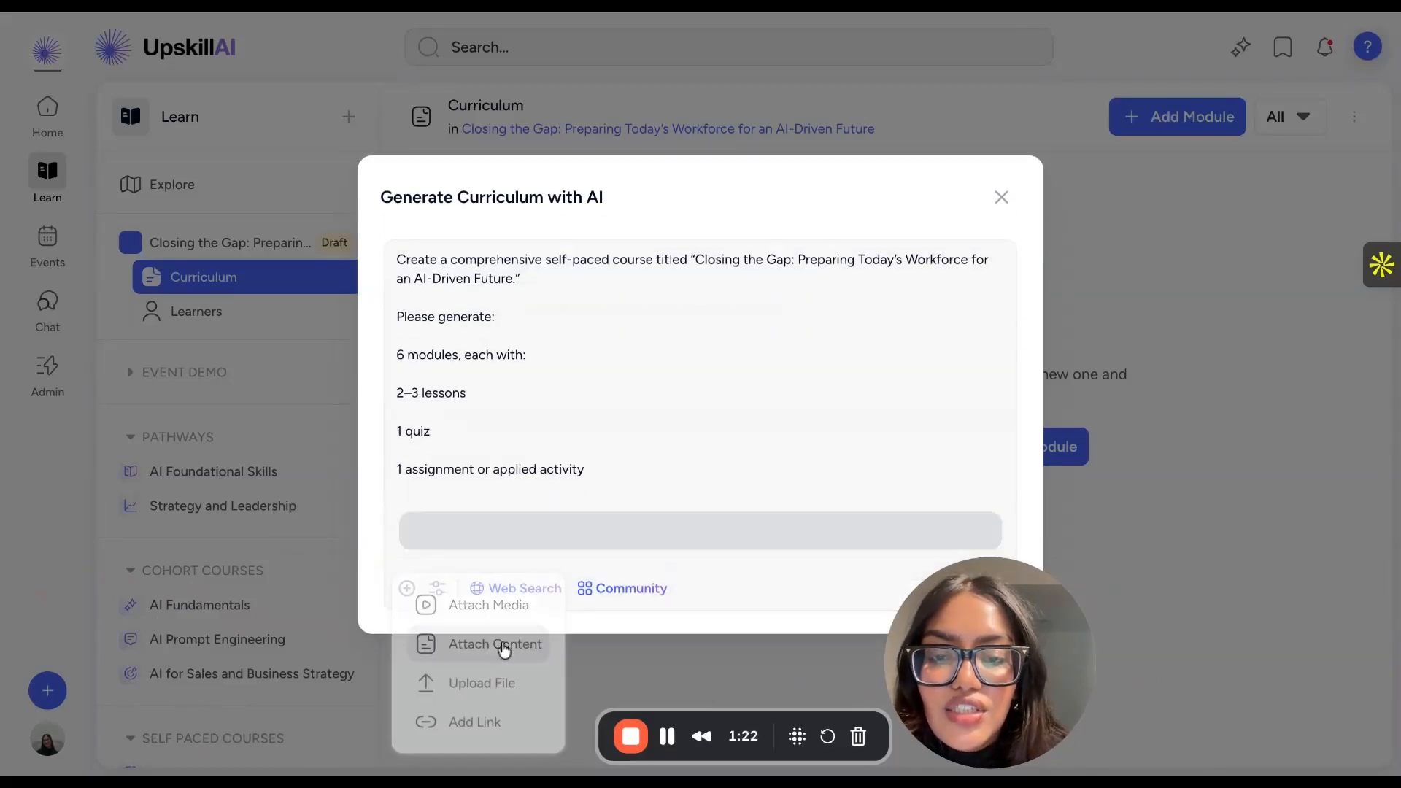
pyautogui.scroll(-3, 639, 369)
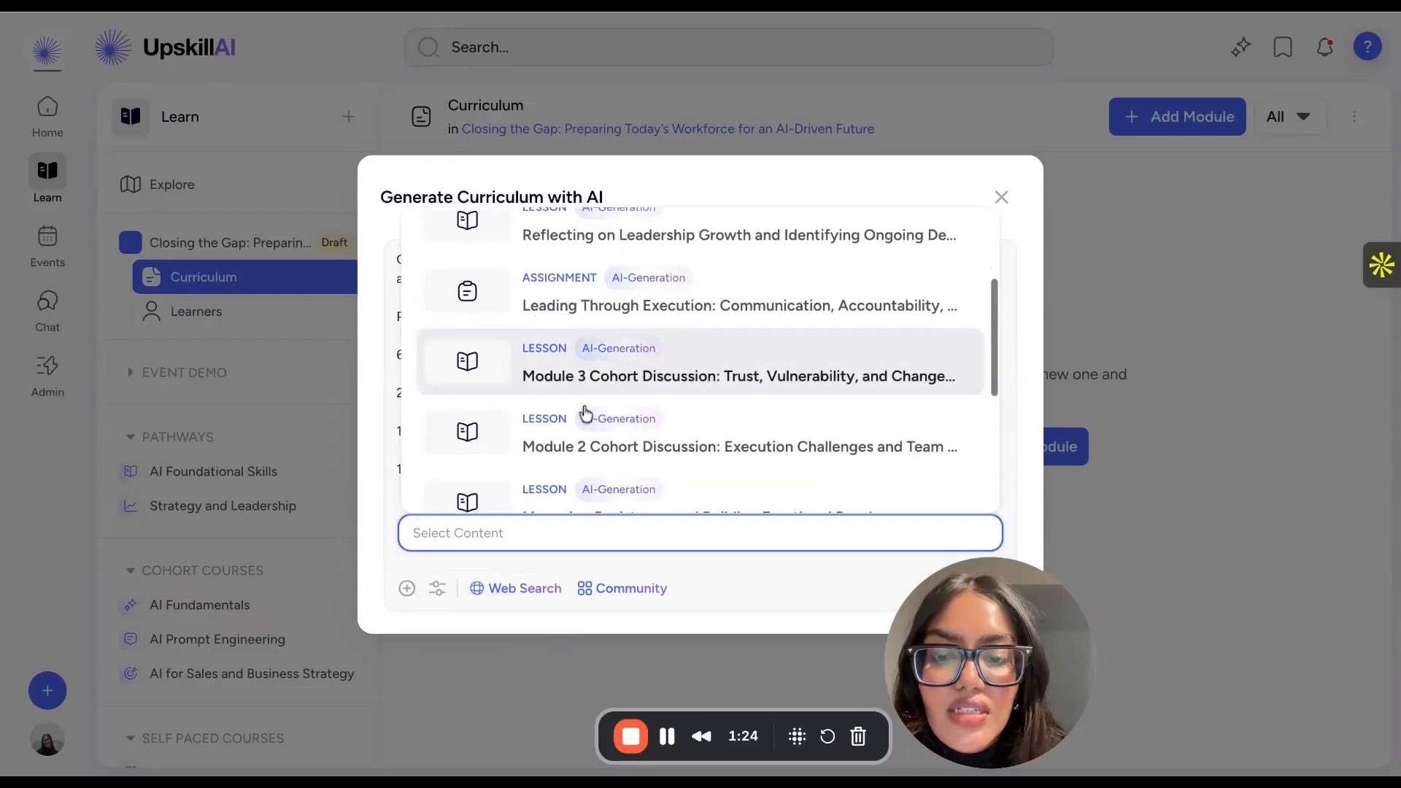
pyautogui.click(406, 588)
pyautogui.click(407, 558)
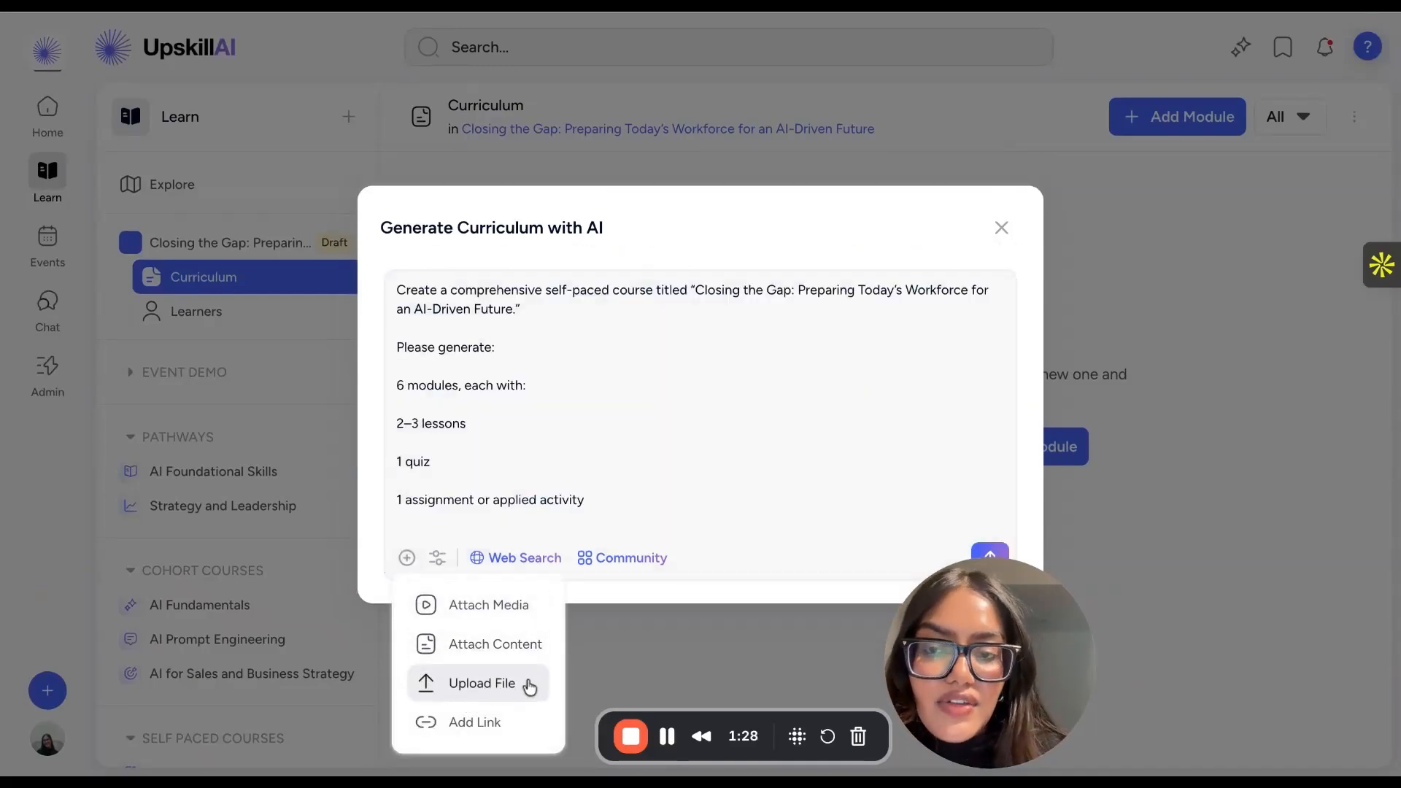
pyautogui.click(467, 722)
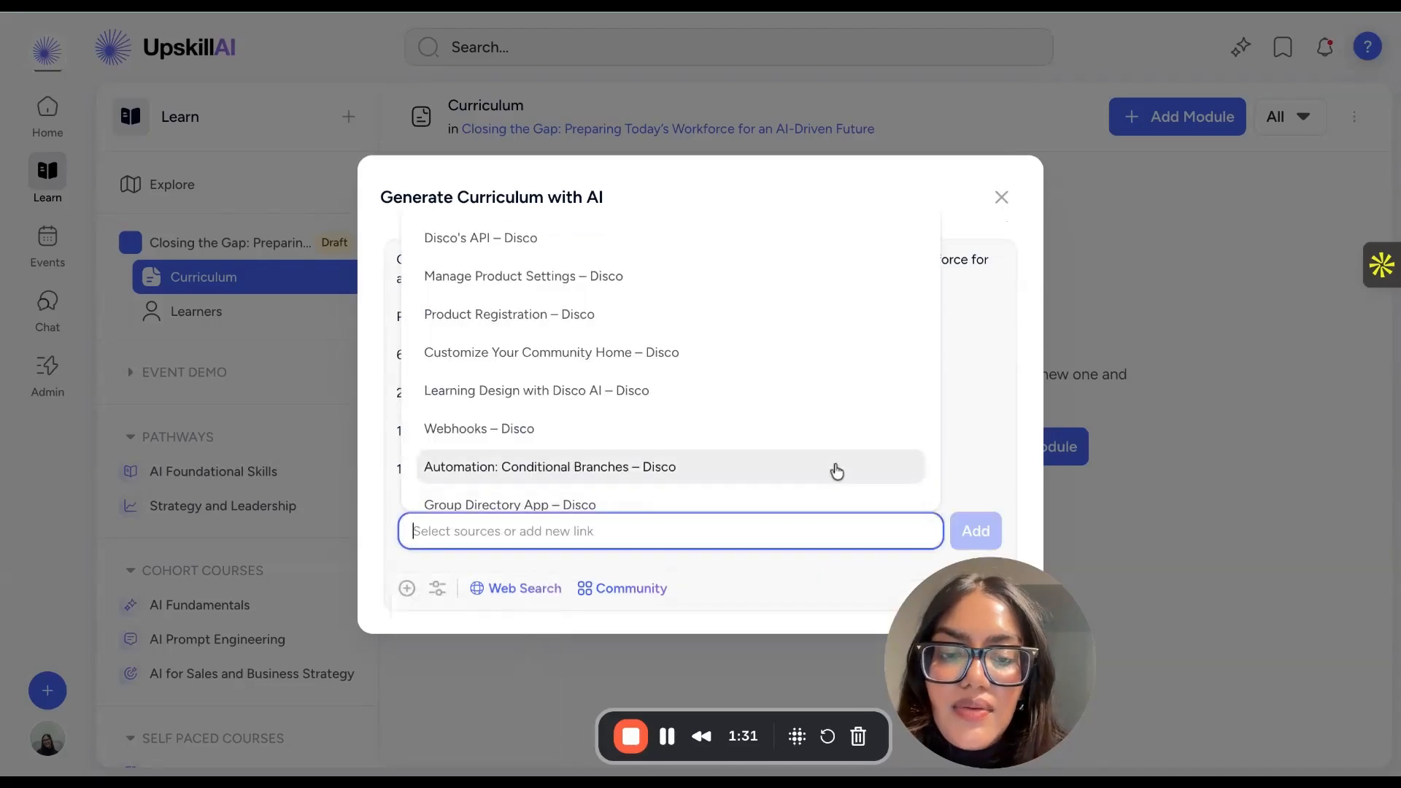
pyautogui.click(679, 584)
# - Turn off web search but keep community context for the prompt, and attach "JFF-AI-Ready Workforce Report_103123-vF.pdf"
pyautogui.click(437, 557)
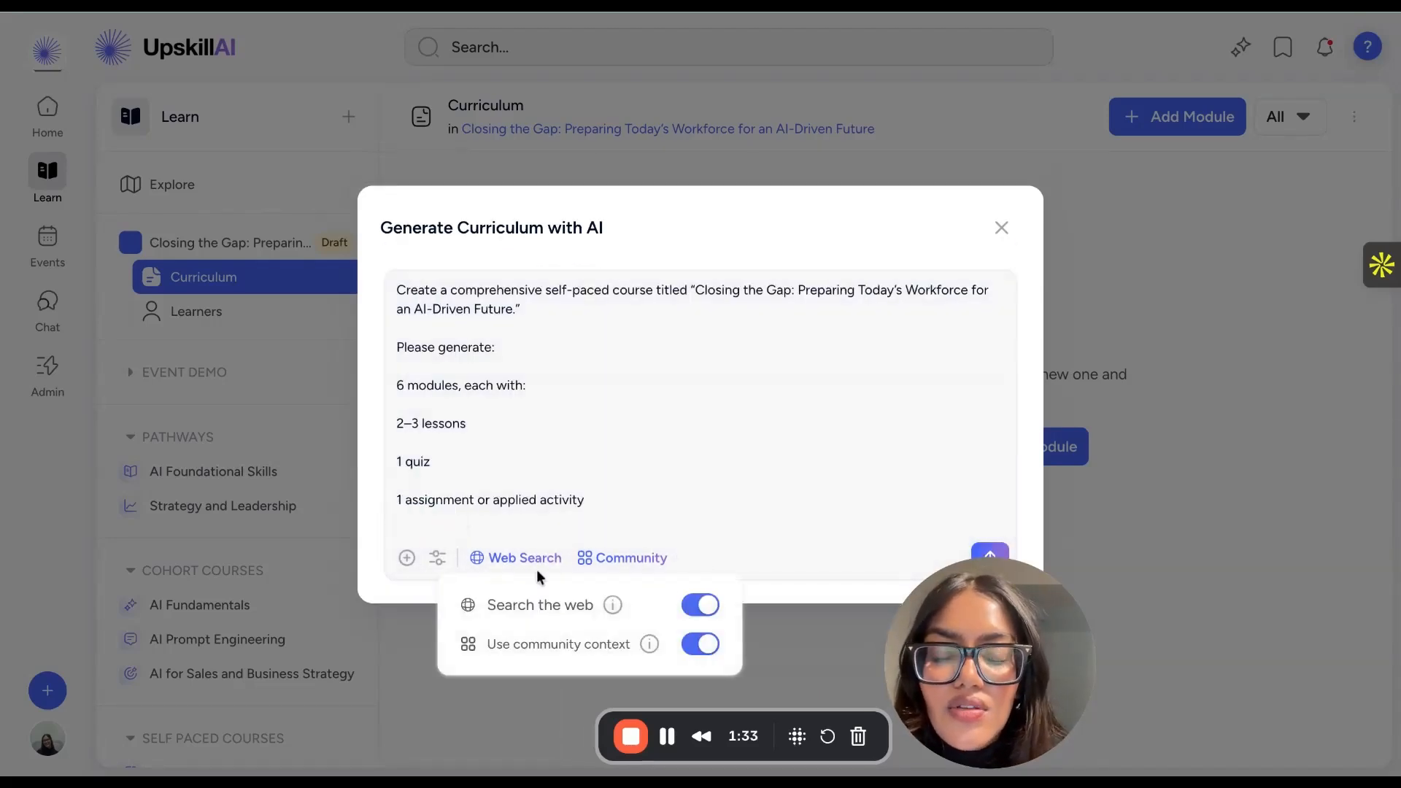
pyautogui.click(700, 605)
pyautogui.click(701, 605)
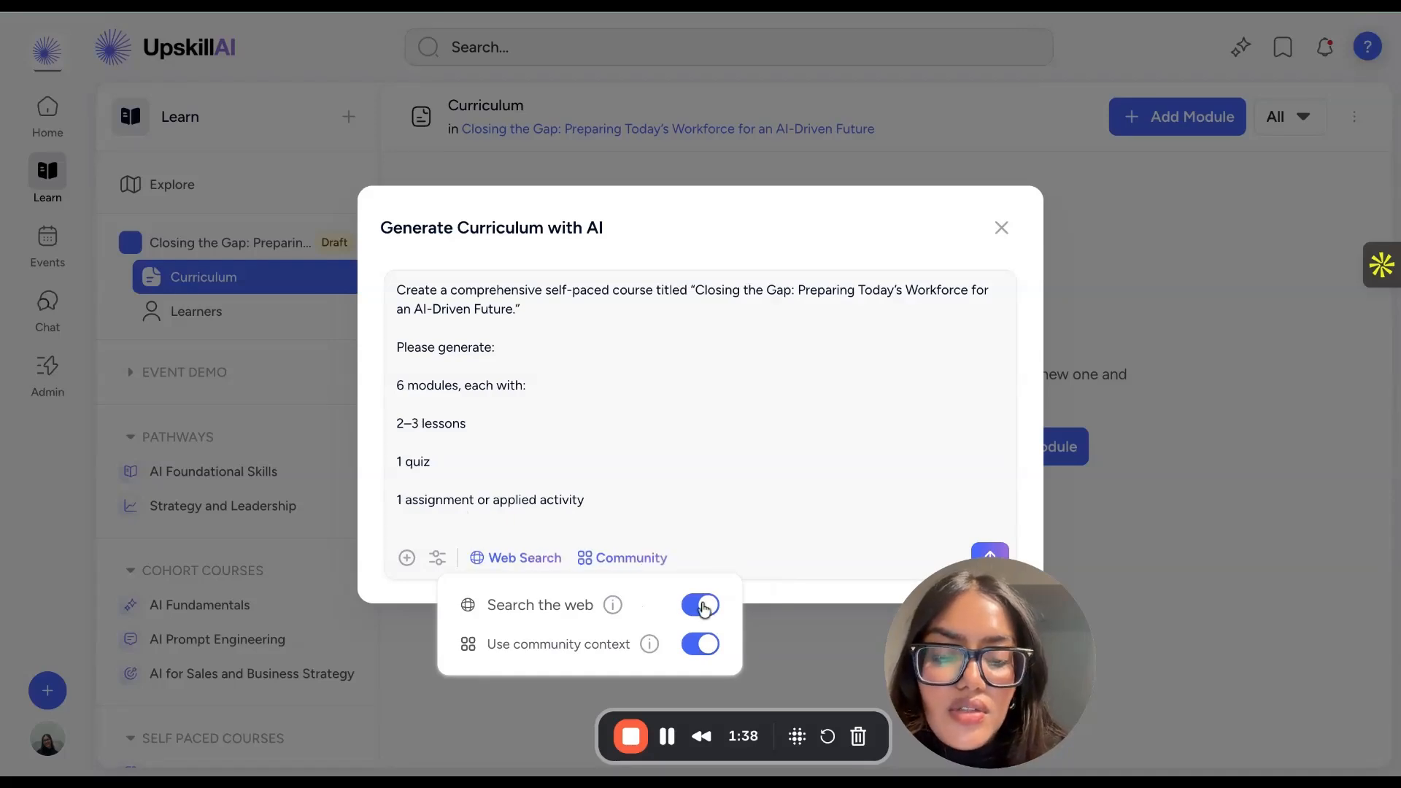
pyautogui.click(702, 643)
pyautogui.click(702, 641)
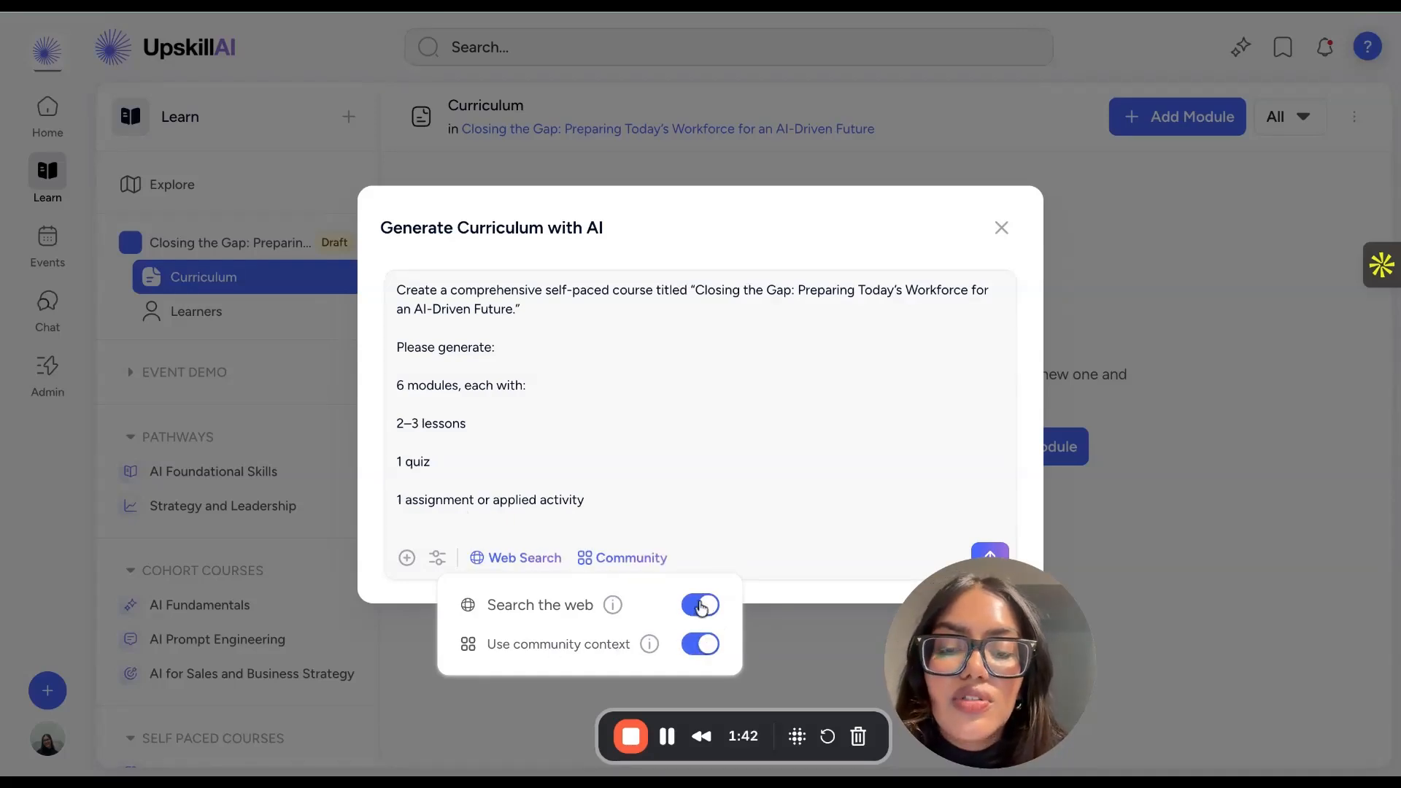
pyautogui.click(700, 606)
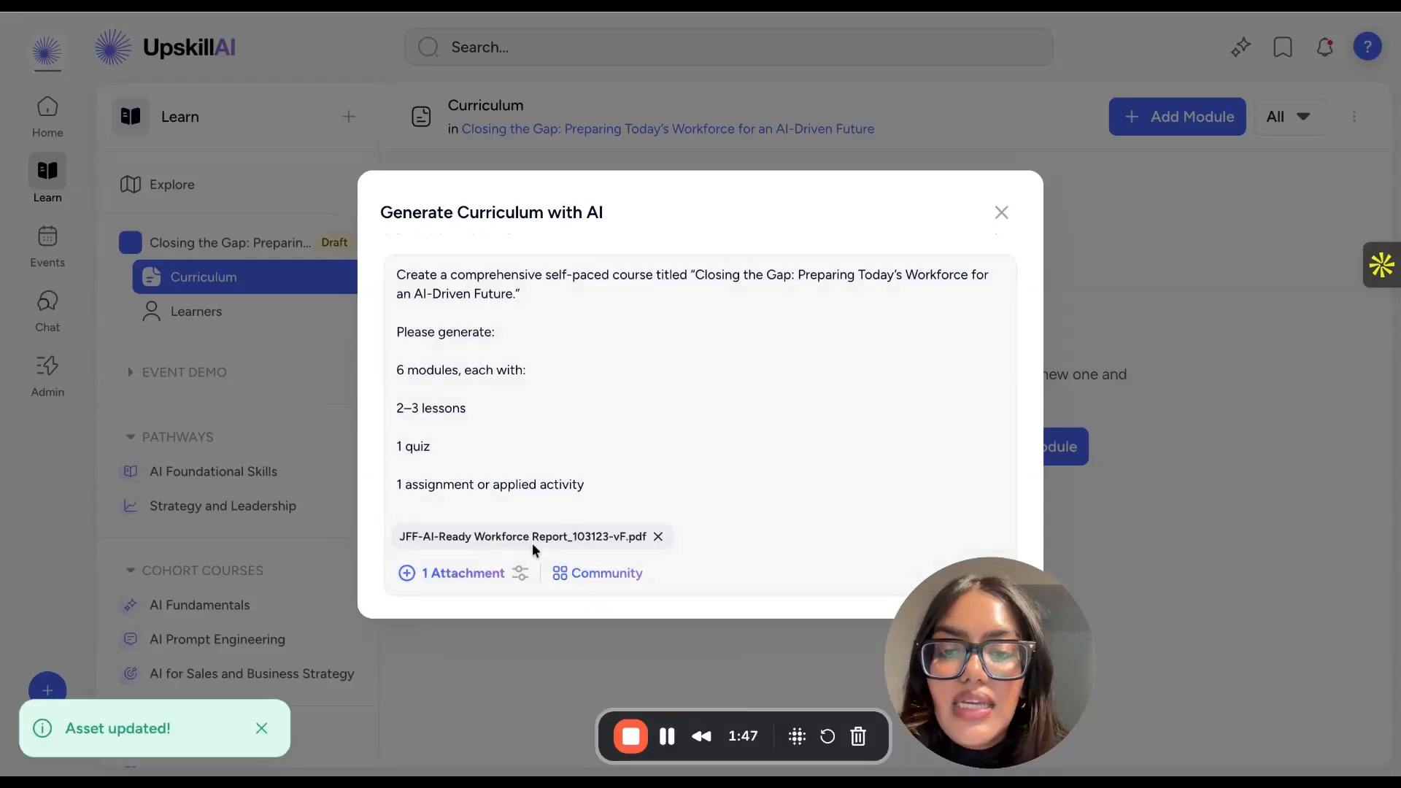
# - Submit the prompt with its attached PDF to create the curriculum preview
pyautogui.click(466, 523)
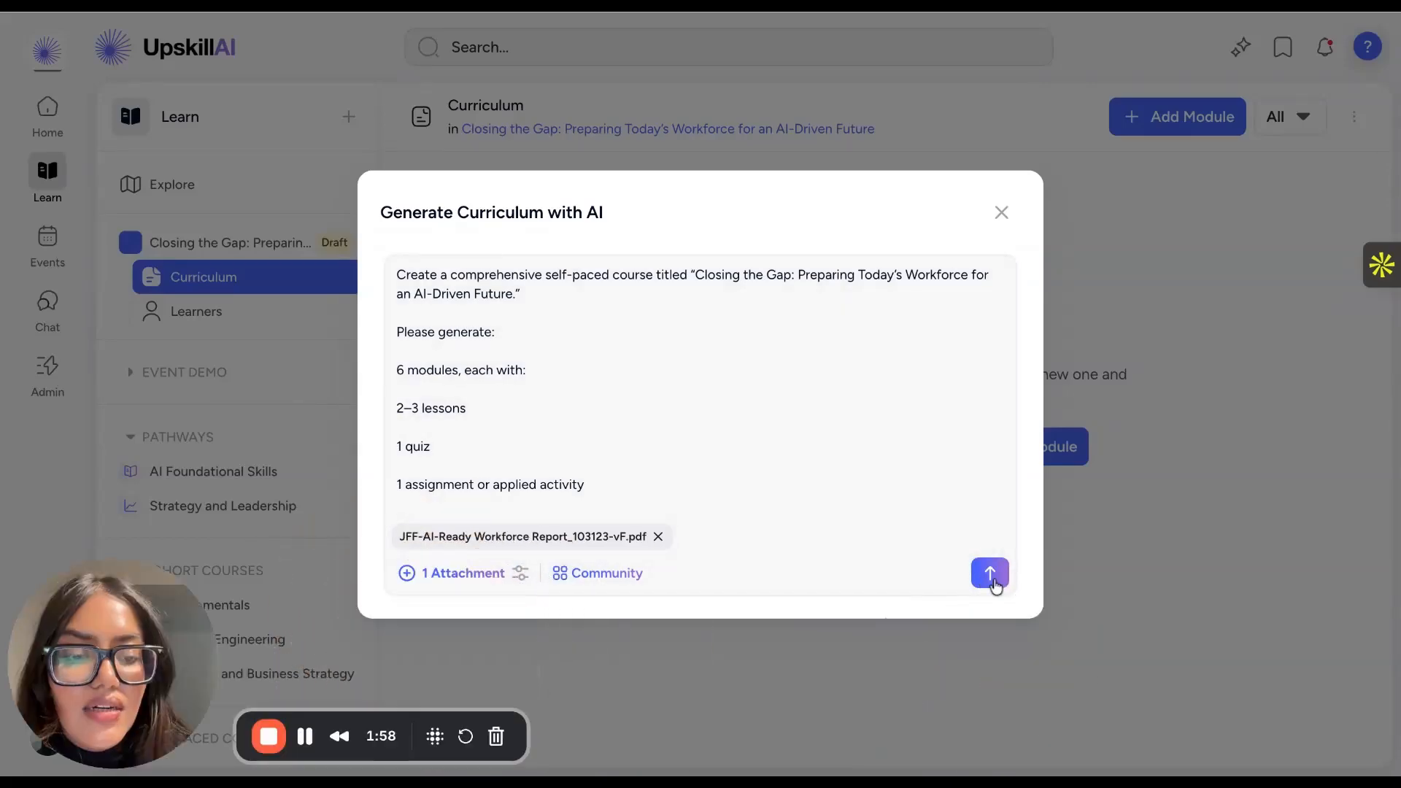
pyautogui.click(987, 577)
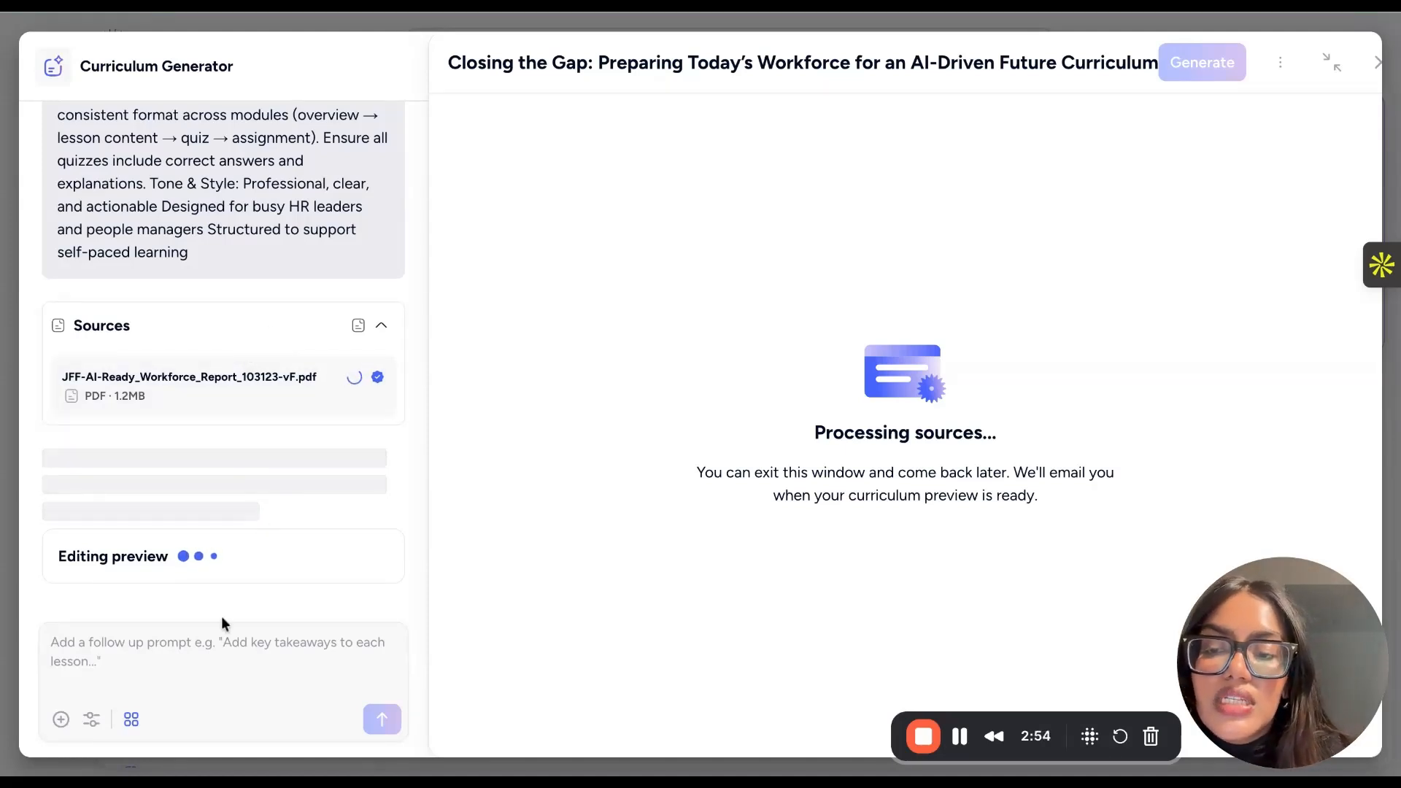
# - Review the attachment choices and the web search and community context settings available for a follow-up prompt
pyautogui.click(165, 653)
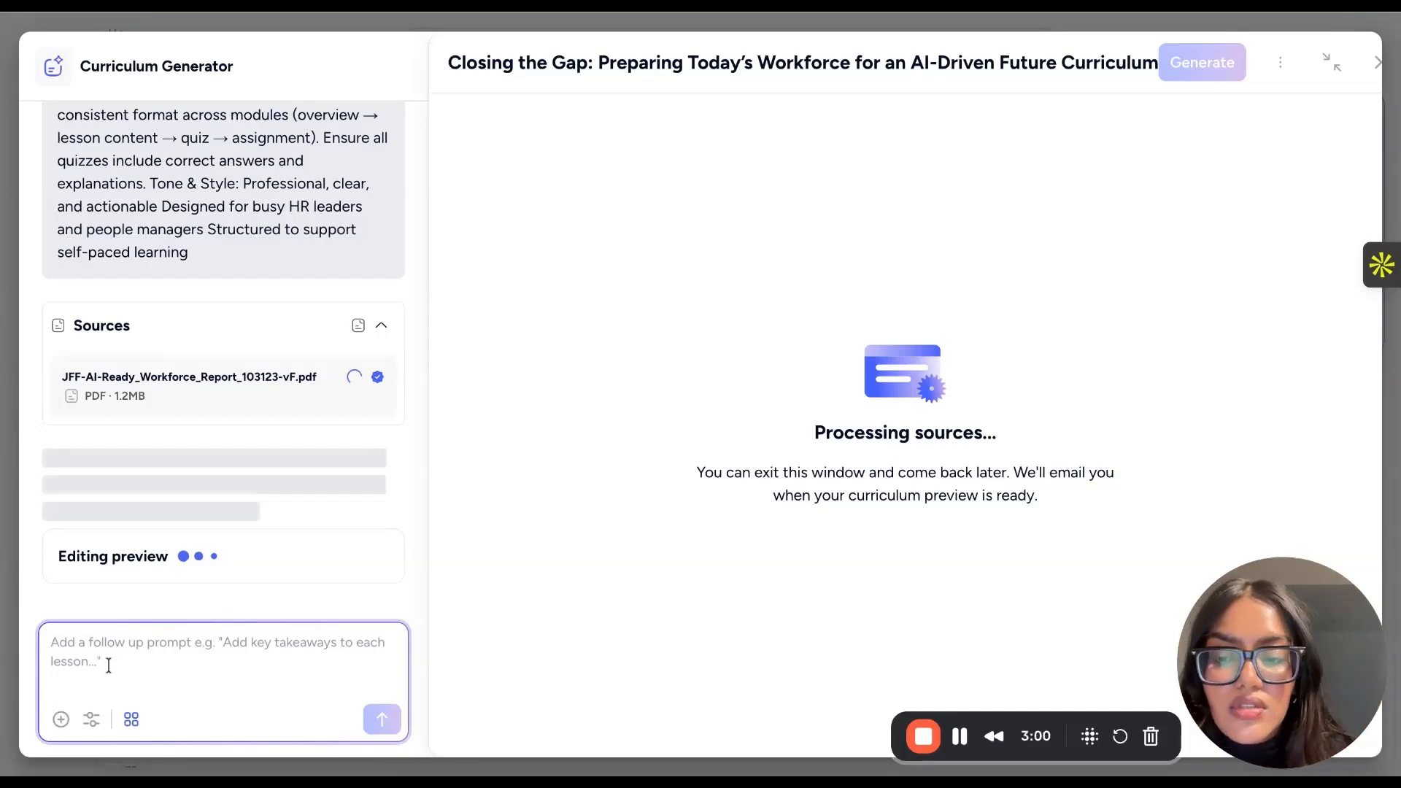
pyautogui.click(61, 719)
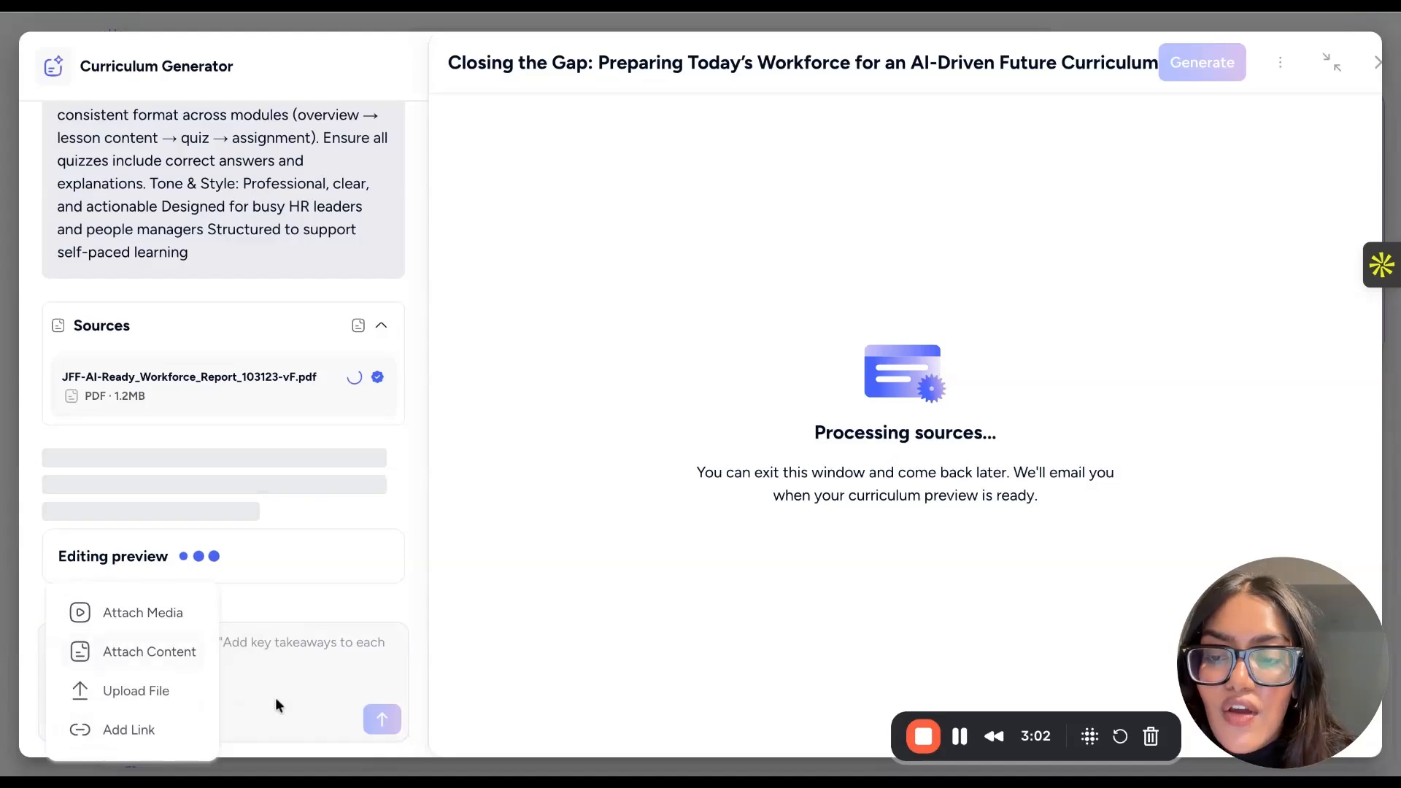
pyautogui.click(91, 719)
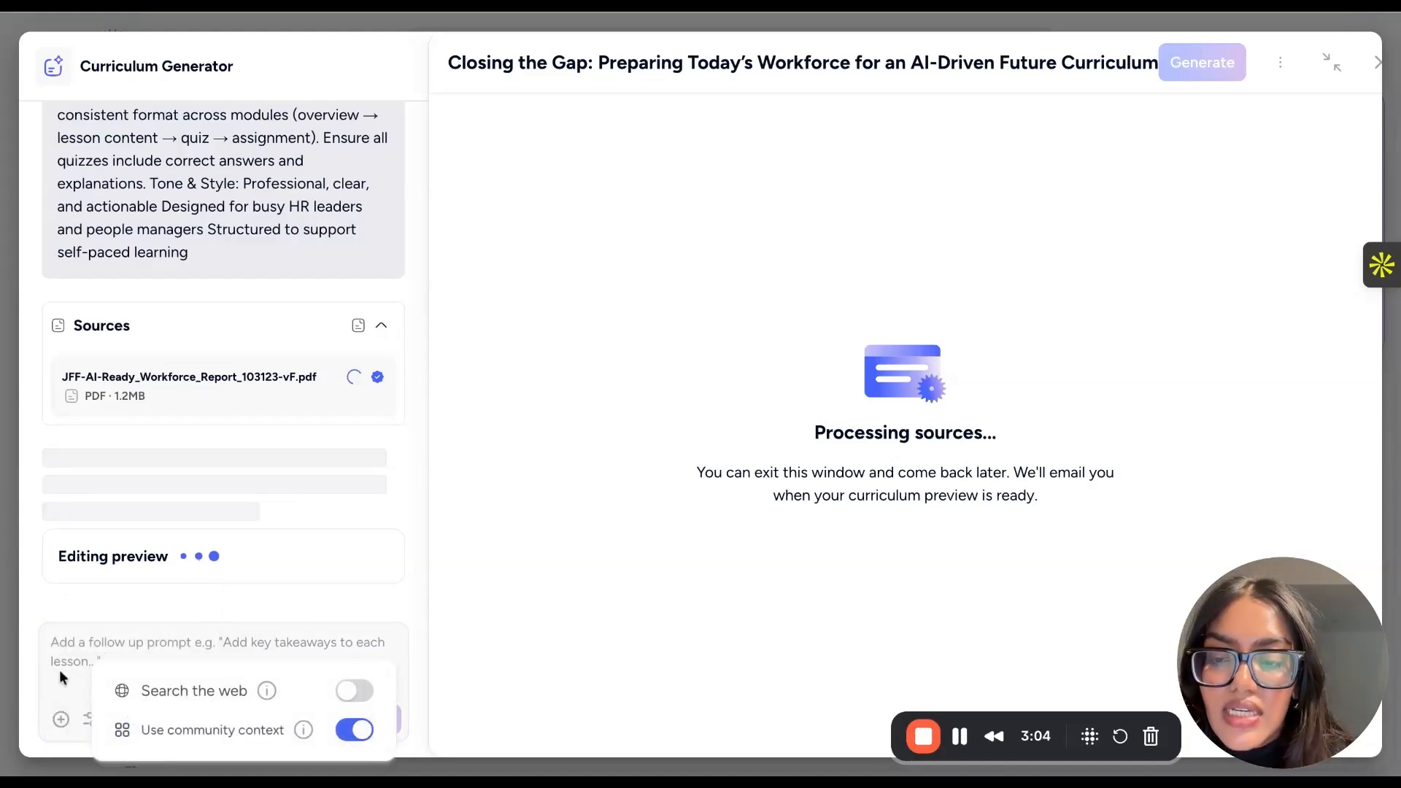
pyautogui.click(193, 630)
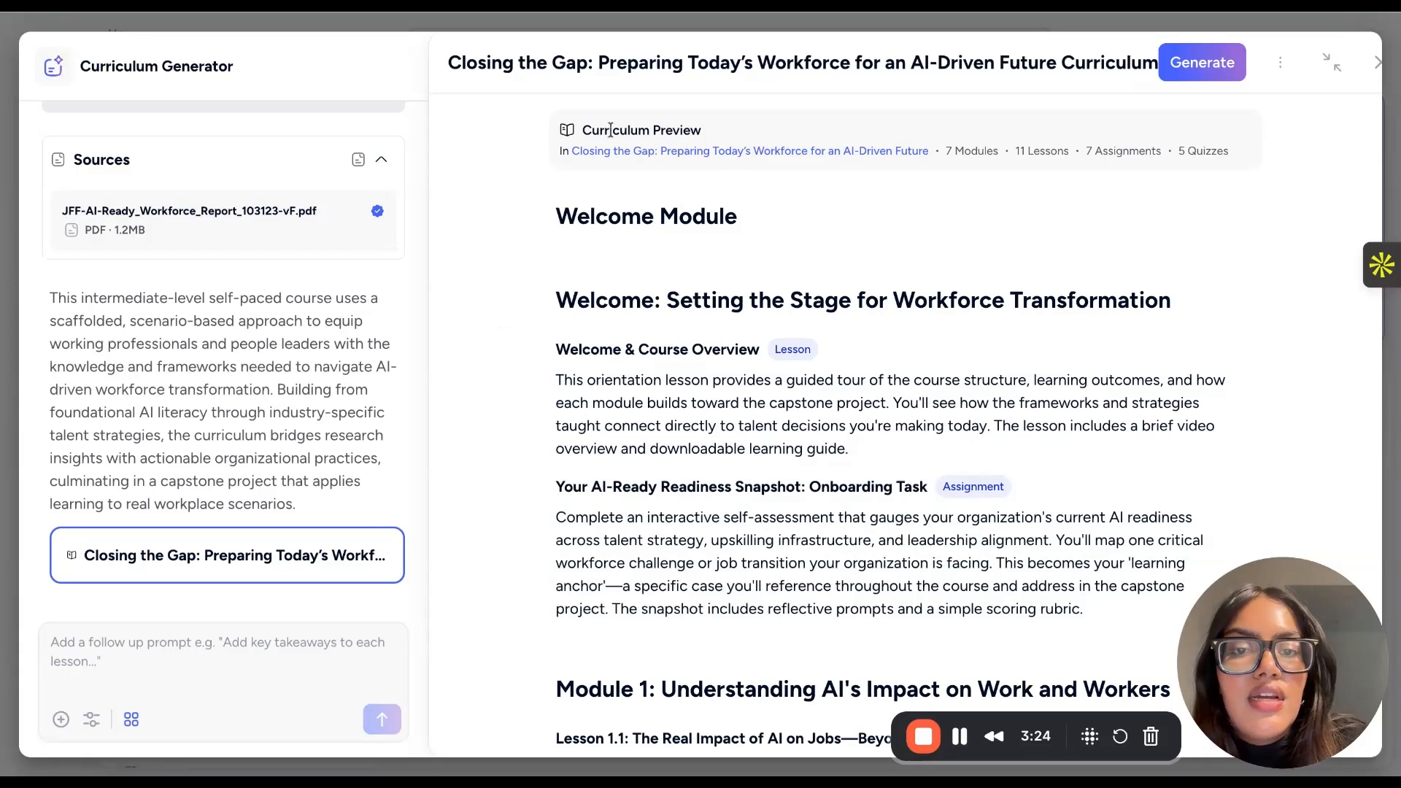
# - Examine the curriculum preview: the module, lesson, assignment and quiz counts, the Welcome Module, and Module 1's lessons, quiz and assignment
pyautogui.tripleClick(946, 150)
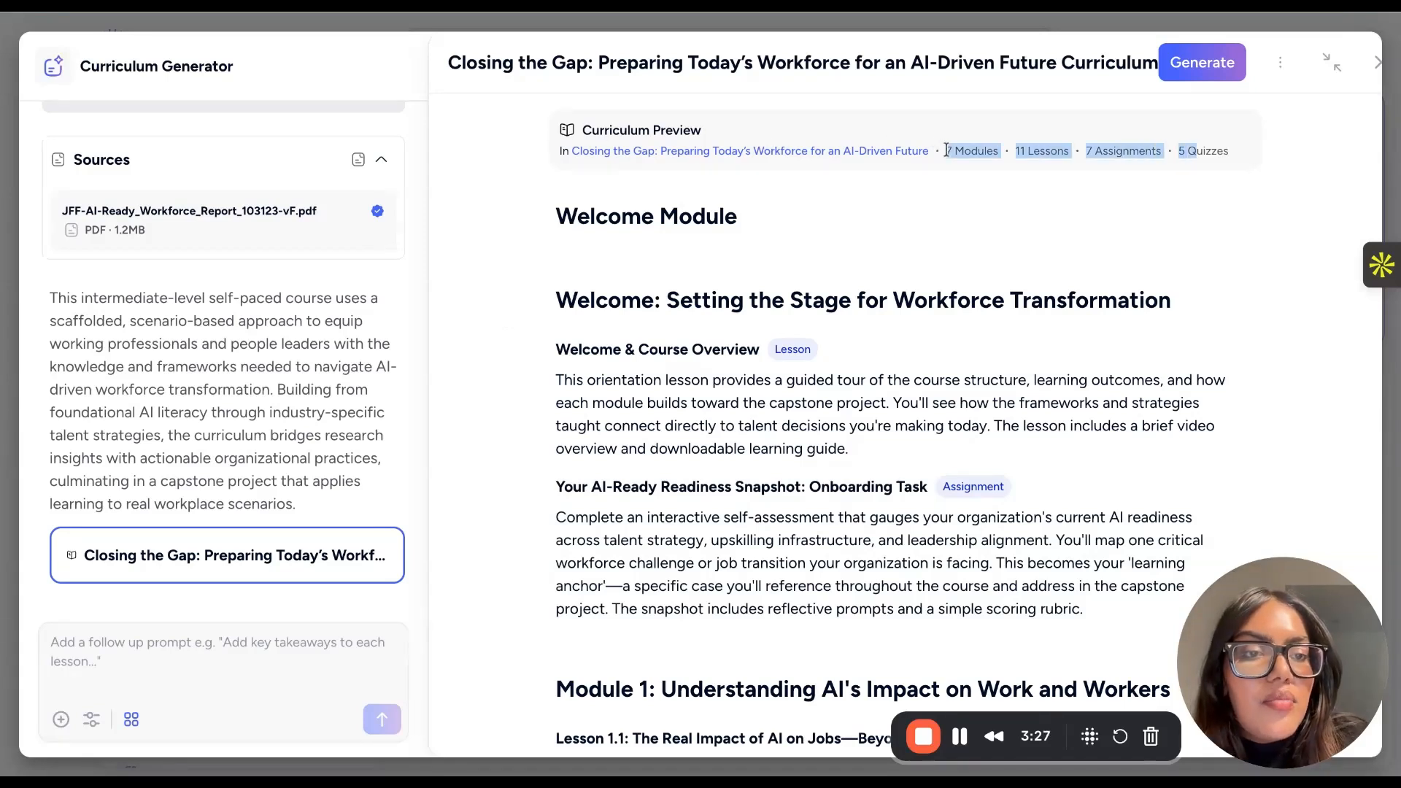
pyautogui.click(1227, 164)
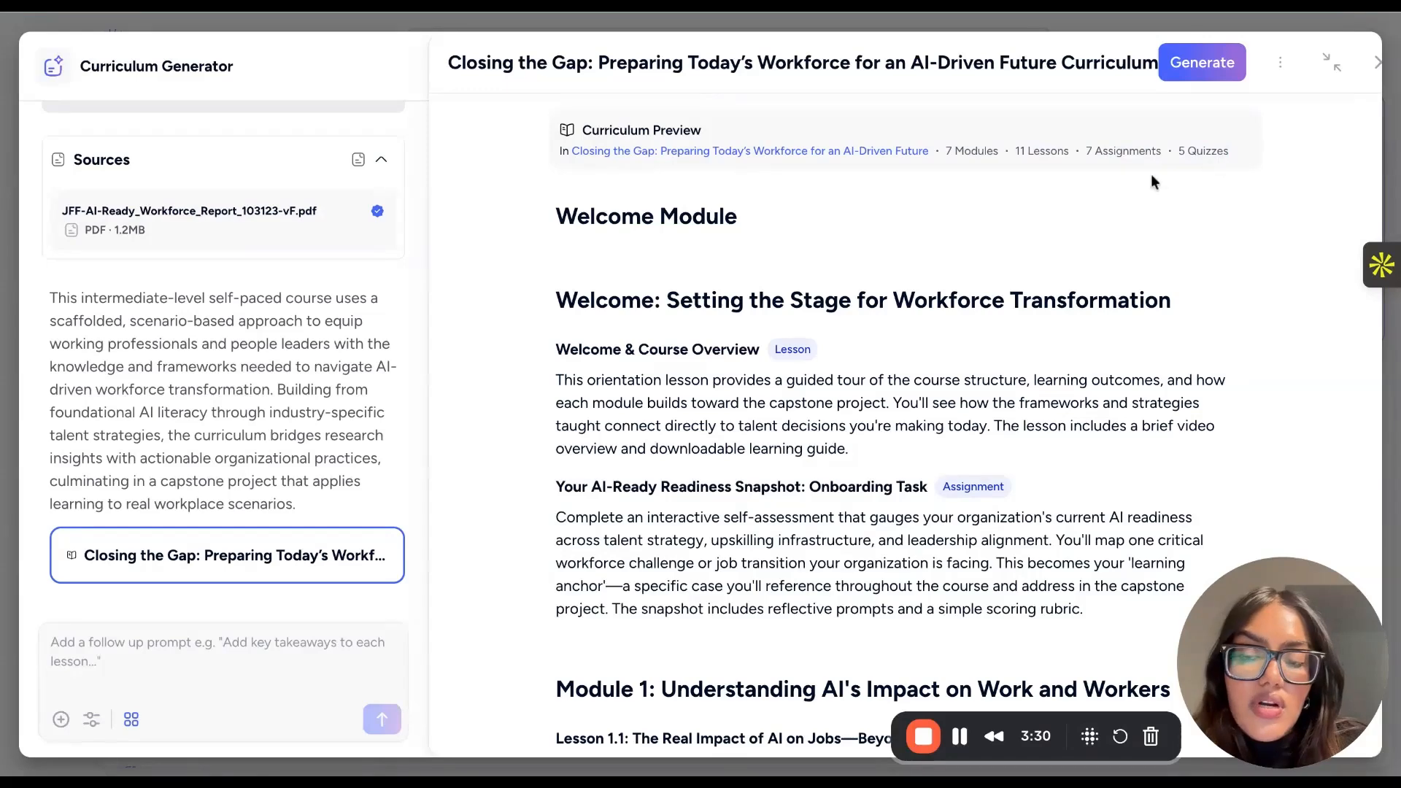
pyautogui.click(257, 663)
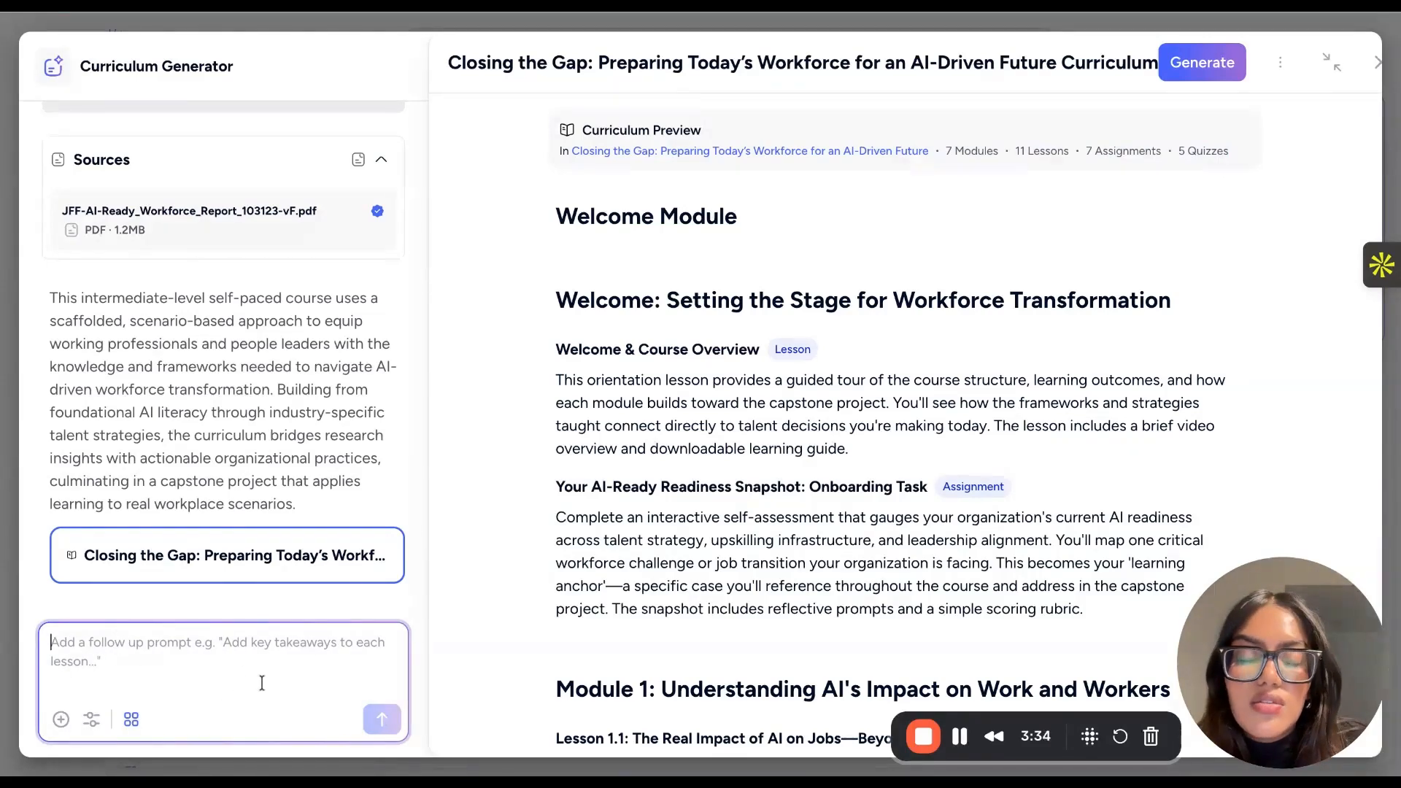
pyautogui.scroll(-2, 974, 219)
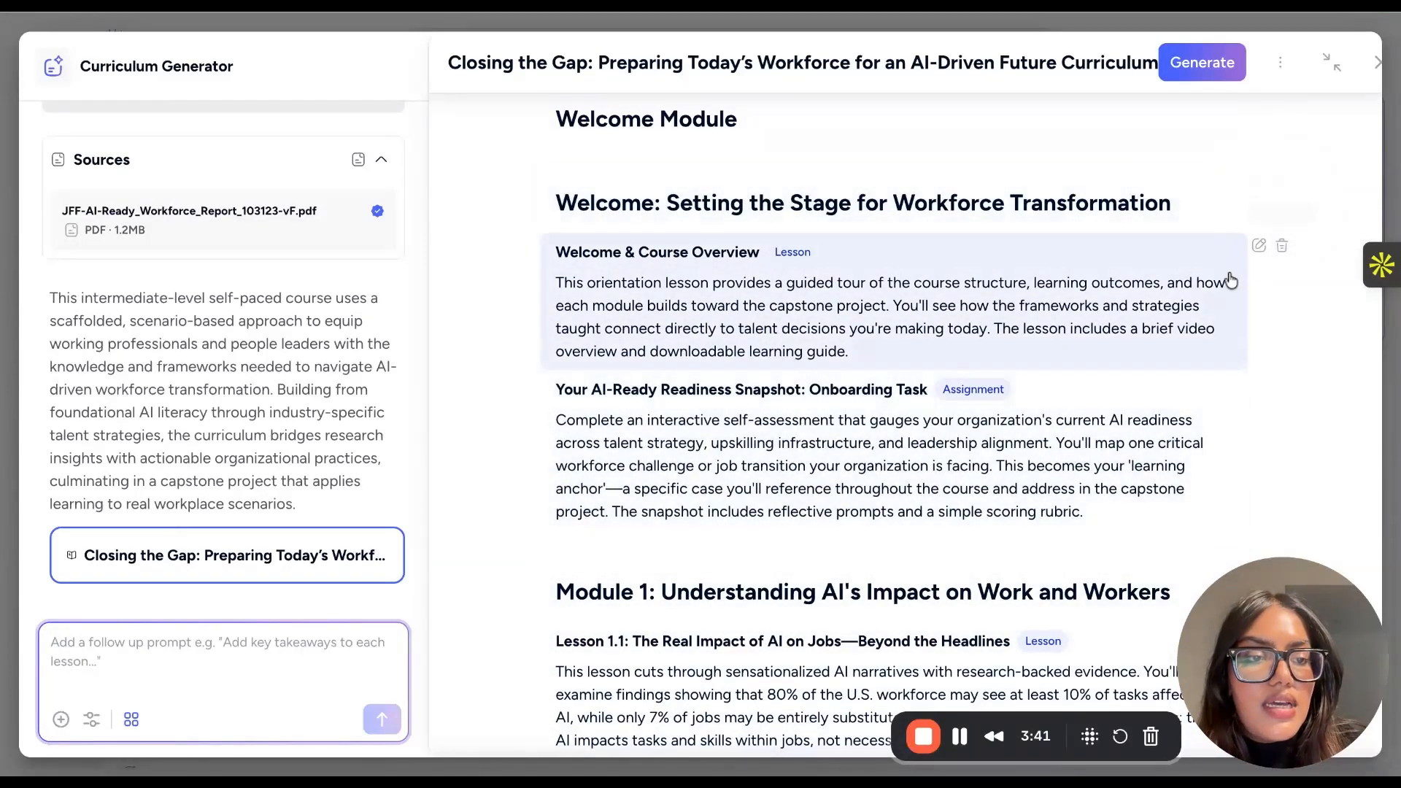
pyautogui.scroll(-4, 1218, 389)
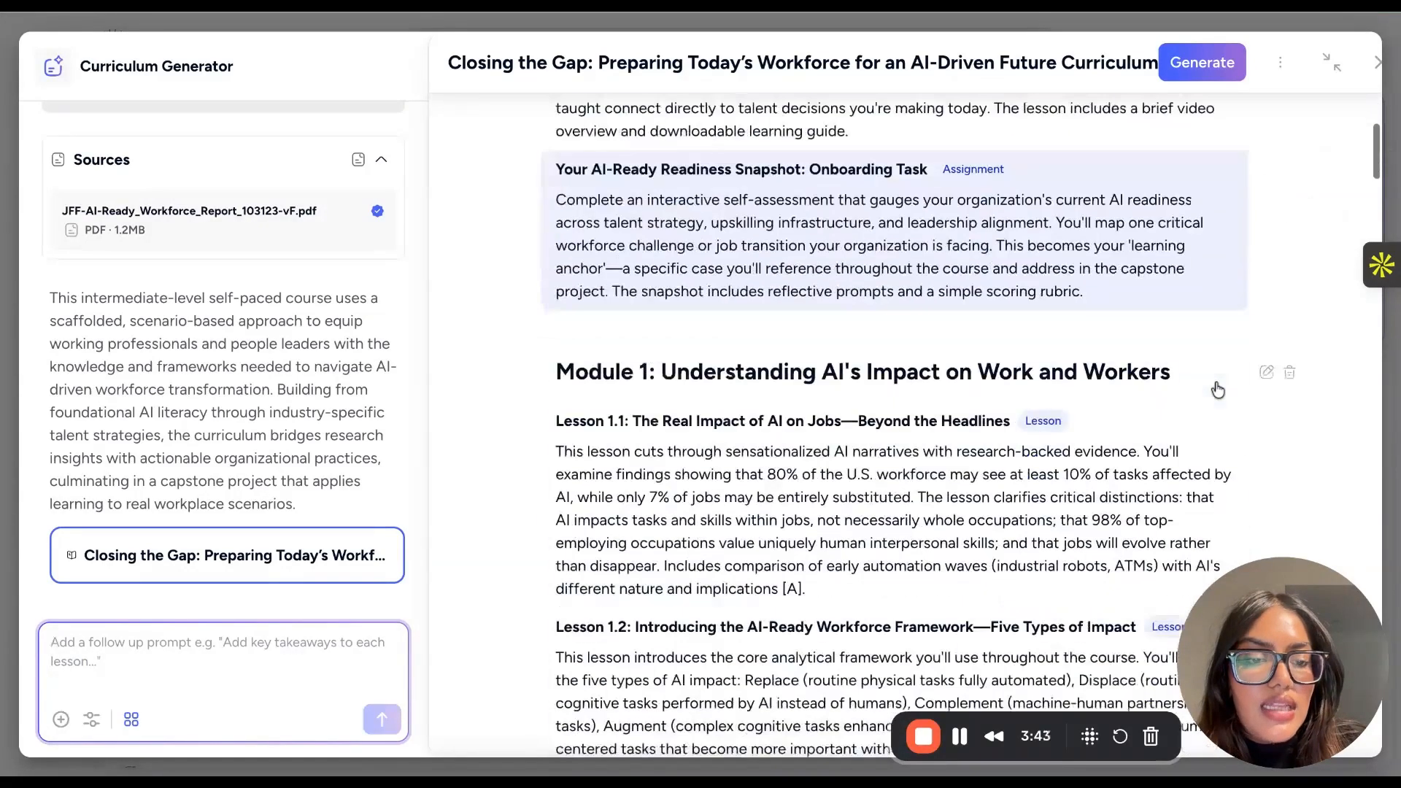
pyautogui.scroll(-4, 1167, 482)
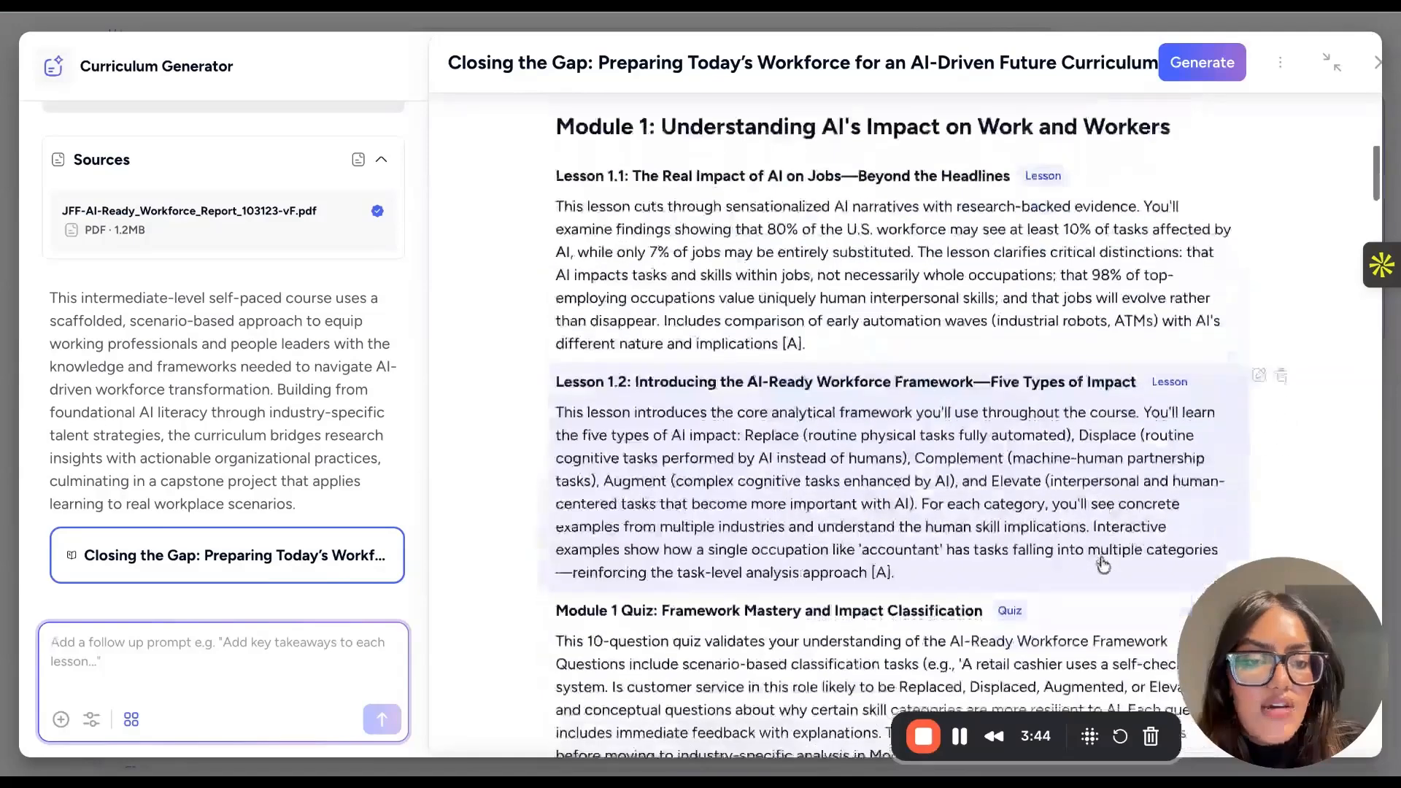
pyautogui.scroll(1, 1147, 452)
pyautogui.scroll(1, 1136, 295)
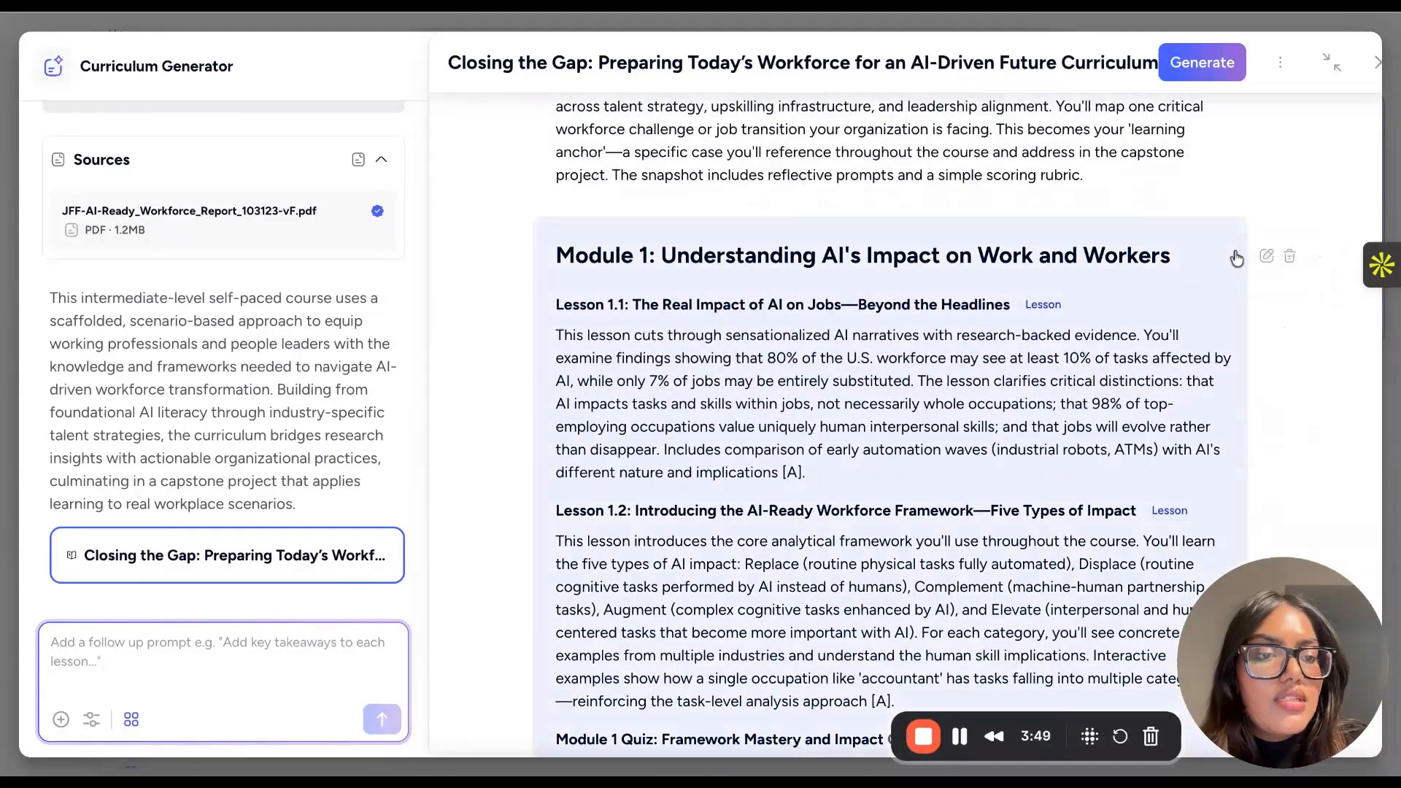
pyautogui.scroll(-5, 1226, 476)
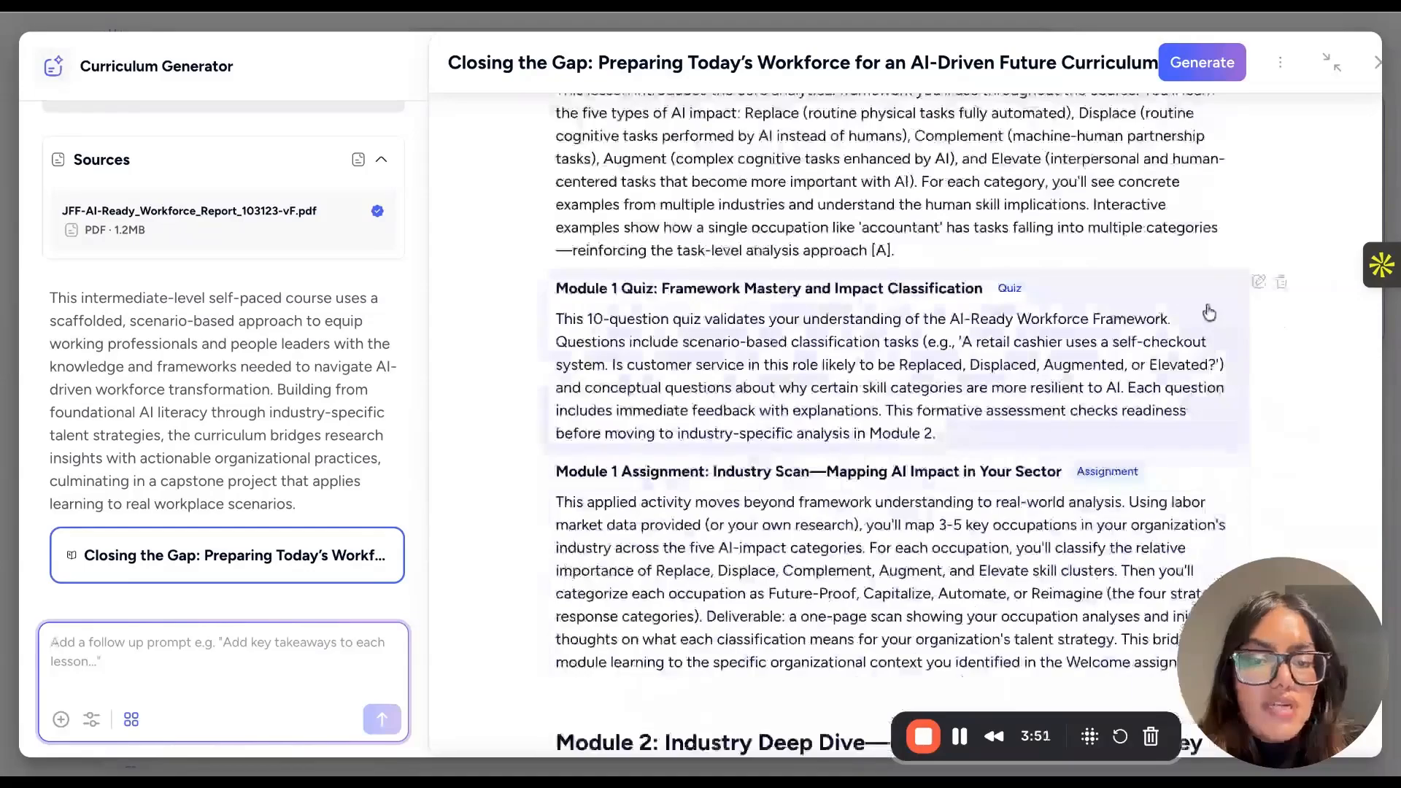
pyautogui.scroll(-8, 1210, 312)
pyautogui.scroll(20, 1211, 312)
pyautogui.scroll(-6, 933, 443)
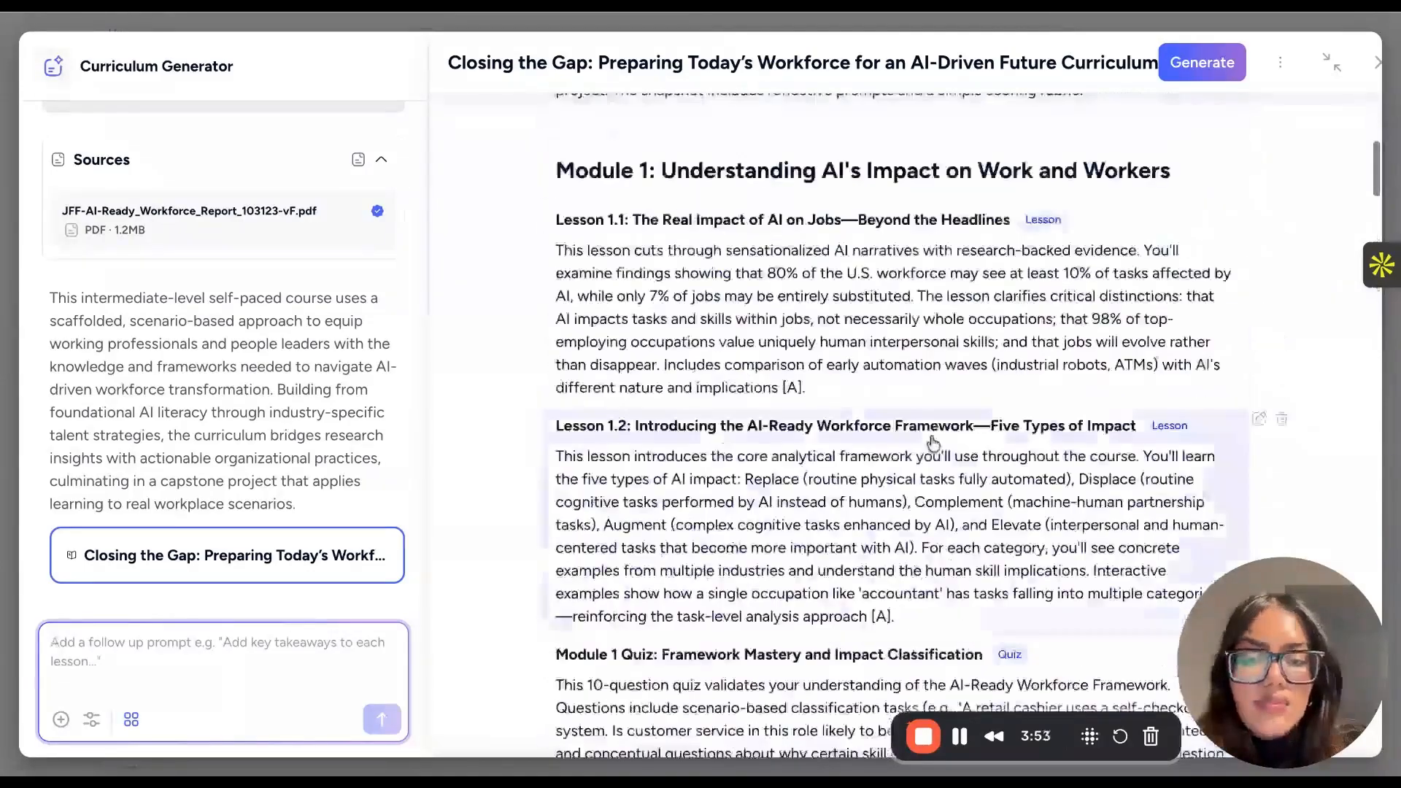
# - Read through the rest of the curriculum preview, from Module 1's quiz and assignment into Module 2 and the following modules
pyautogui.scroll(-4, 799, 452)
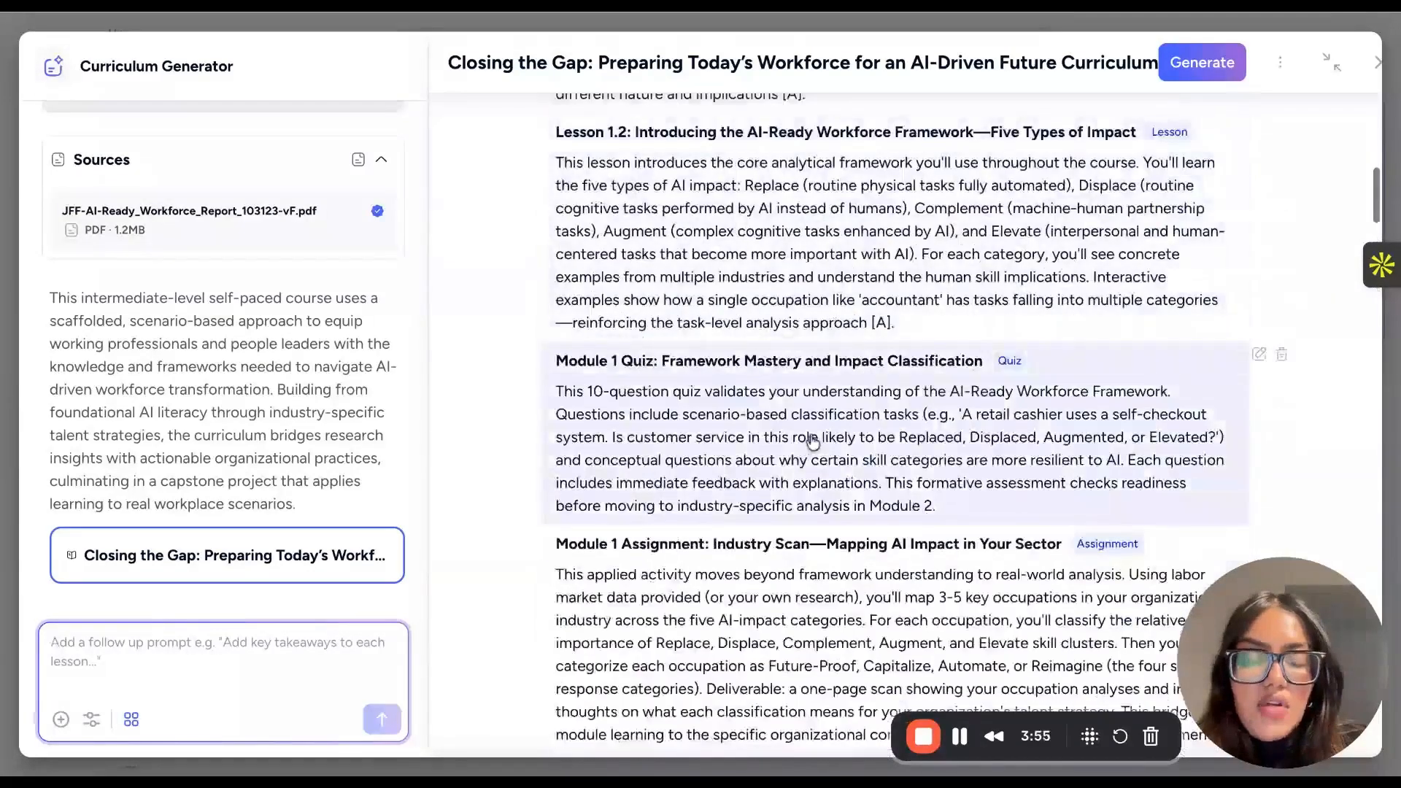
pyautogui.scroll(1, 810, 218)
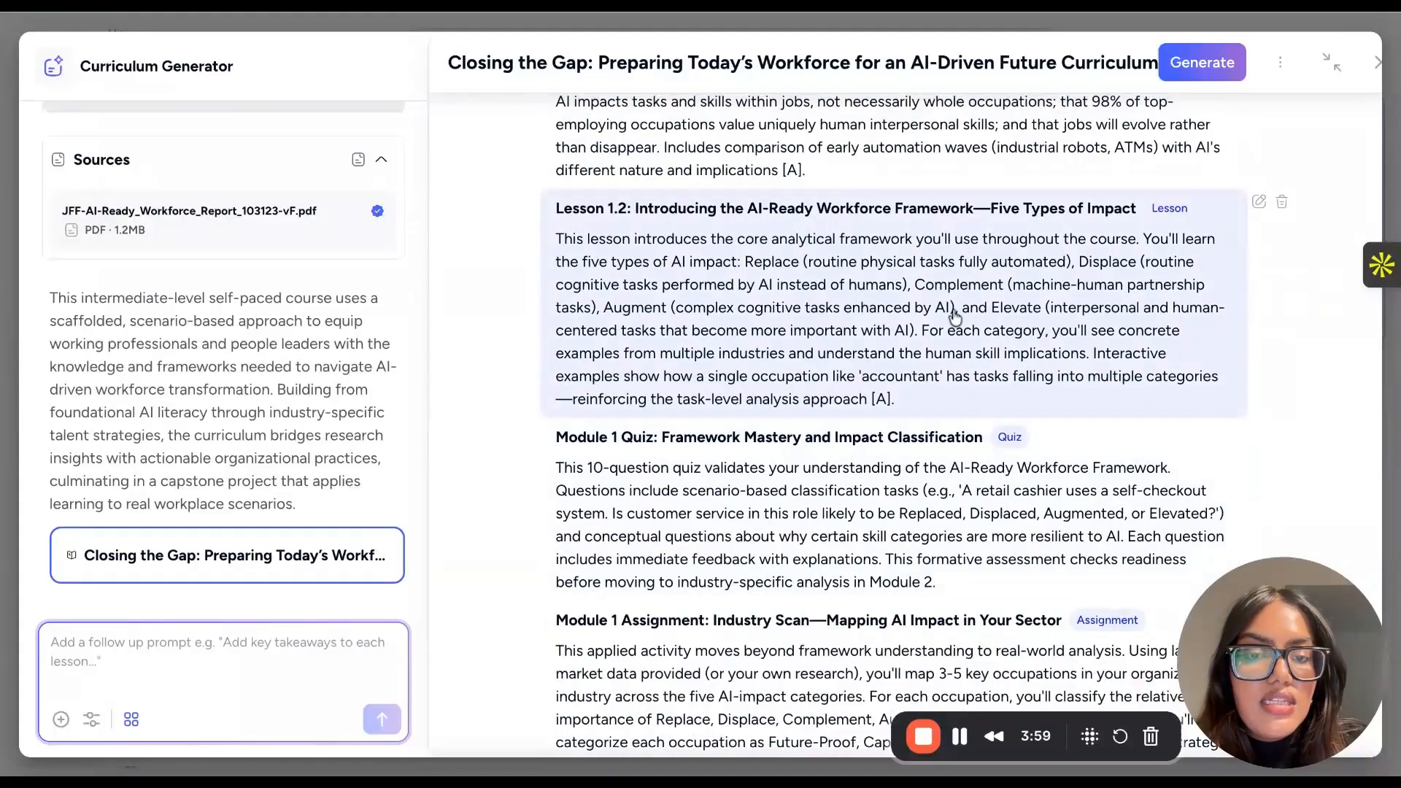
pyautogui.scroll(-15, 904, 314)
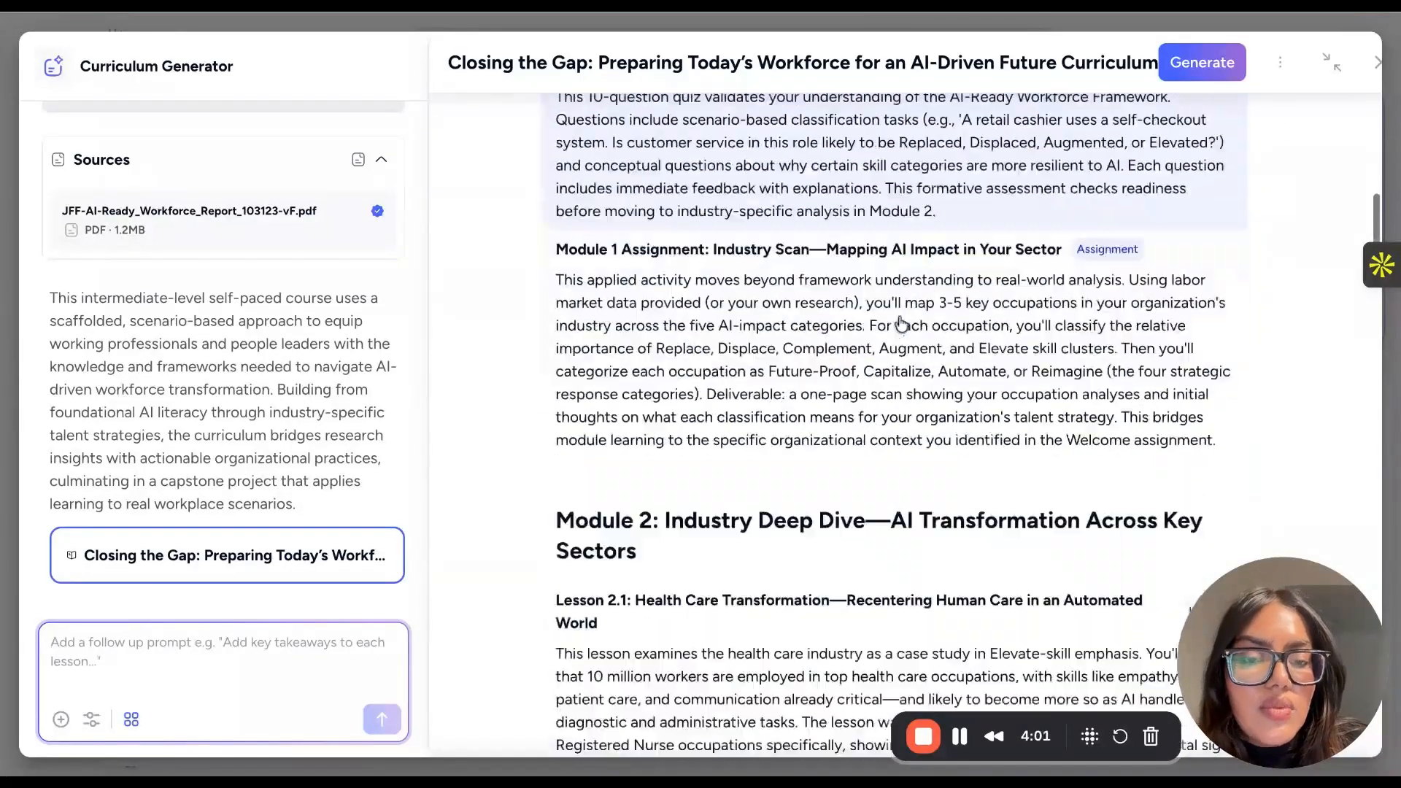
pyautogui.scroll(-10, 902, 325)
pyautogui.scroll(20, 902, 325)
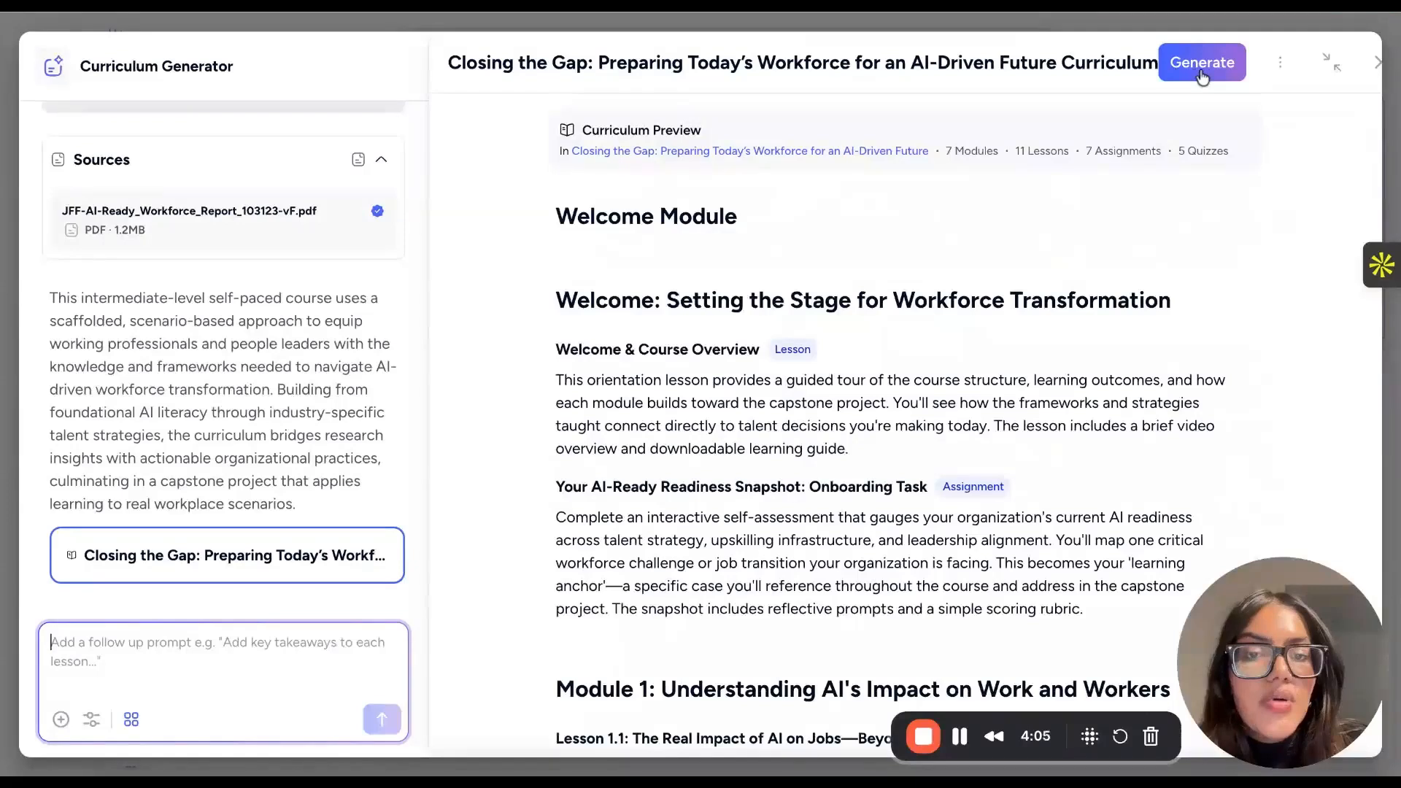
# - Generate the full course content from the curriculum preview, open the course's curriculum and close the Curriculum Generator
pyautogui.click(961, 737)
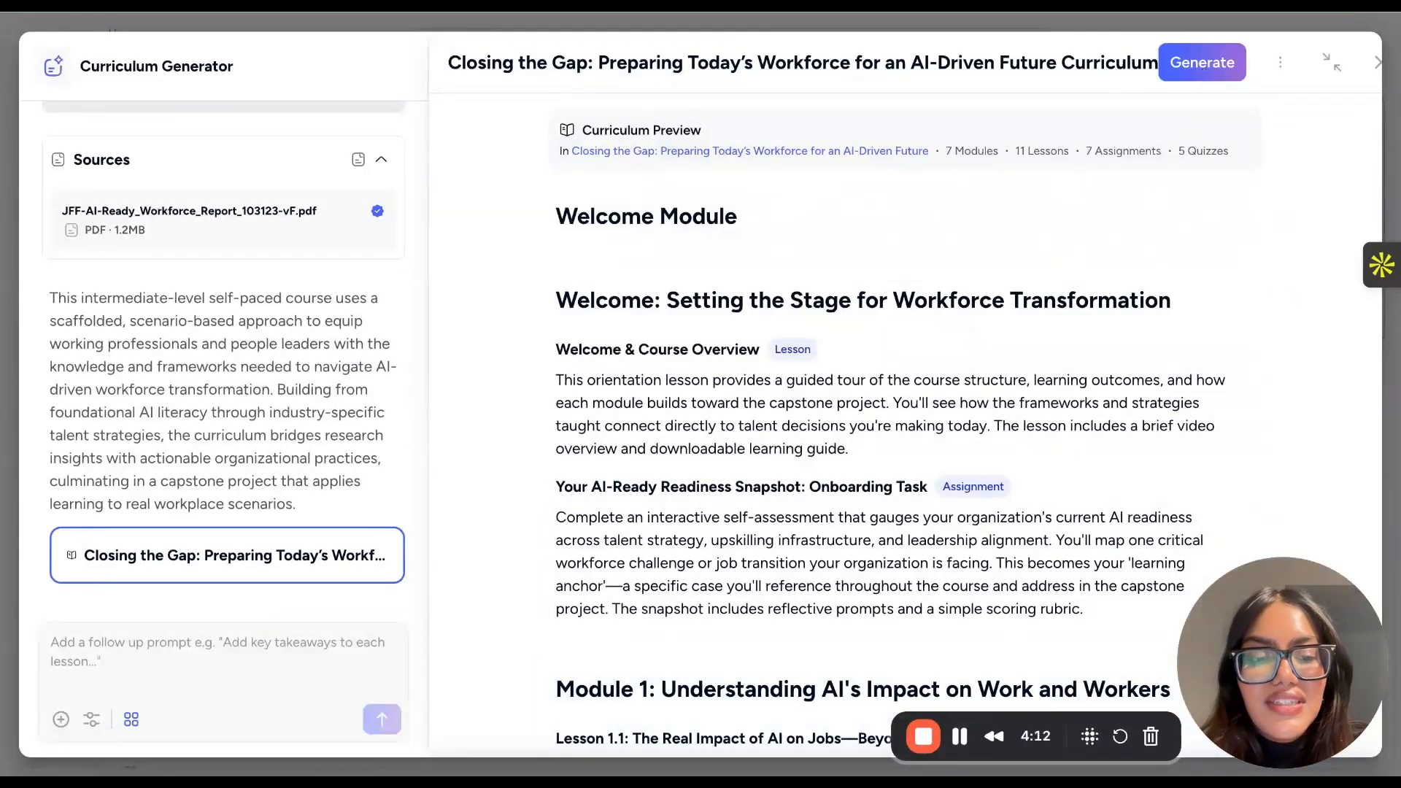
pyautogui.click(1202, 62)
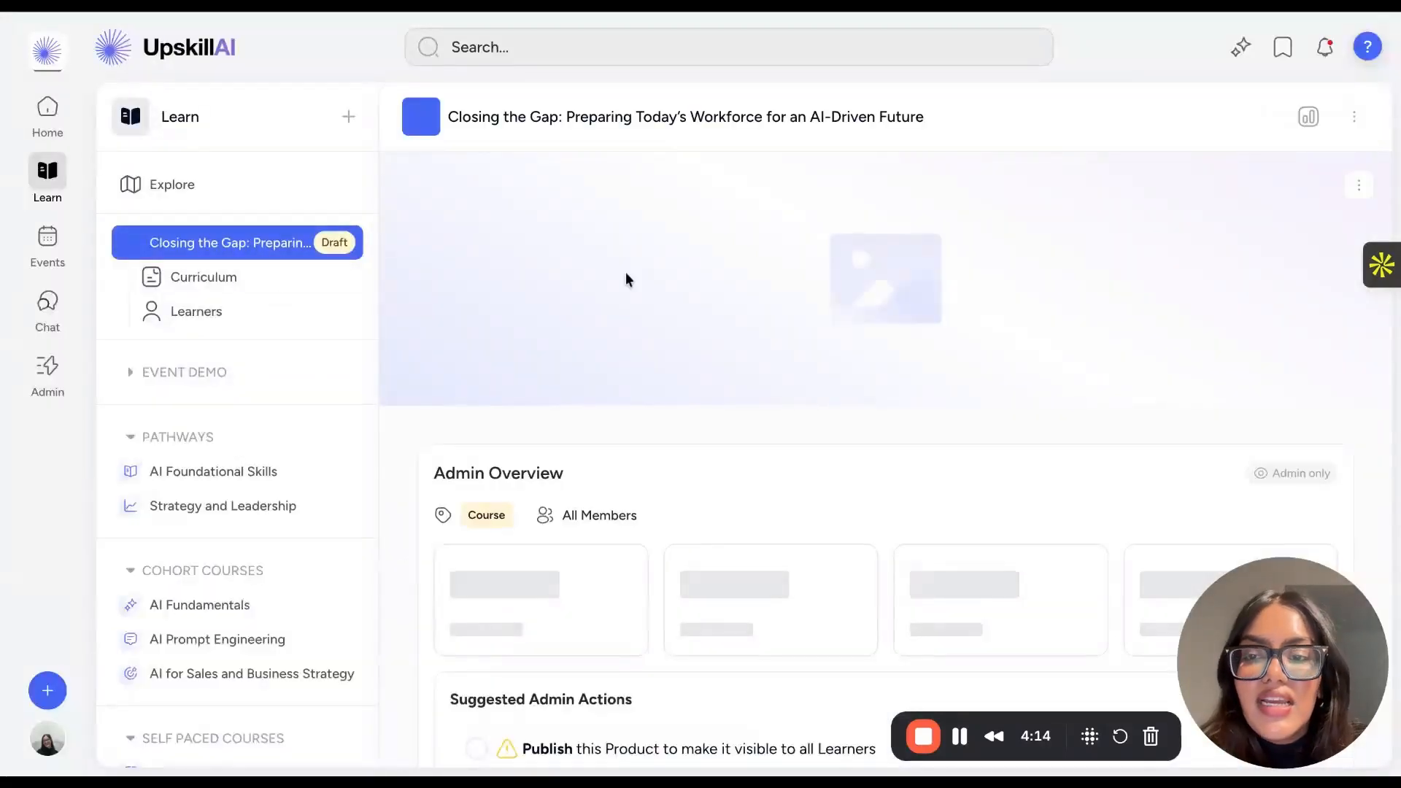
pyautogui.click(175, 280)
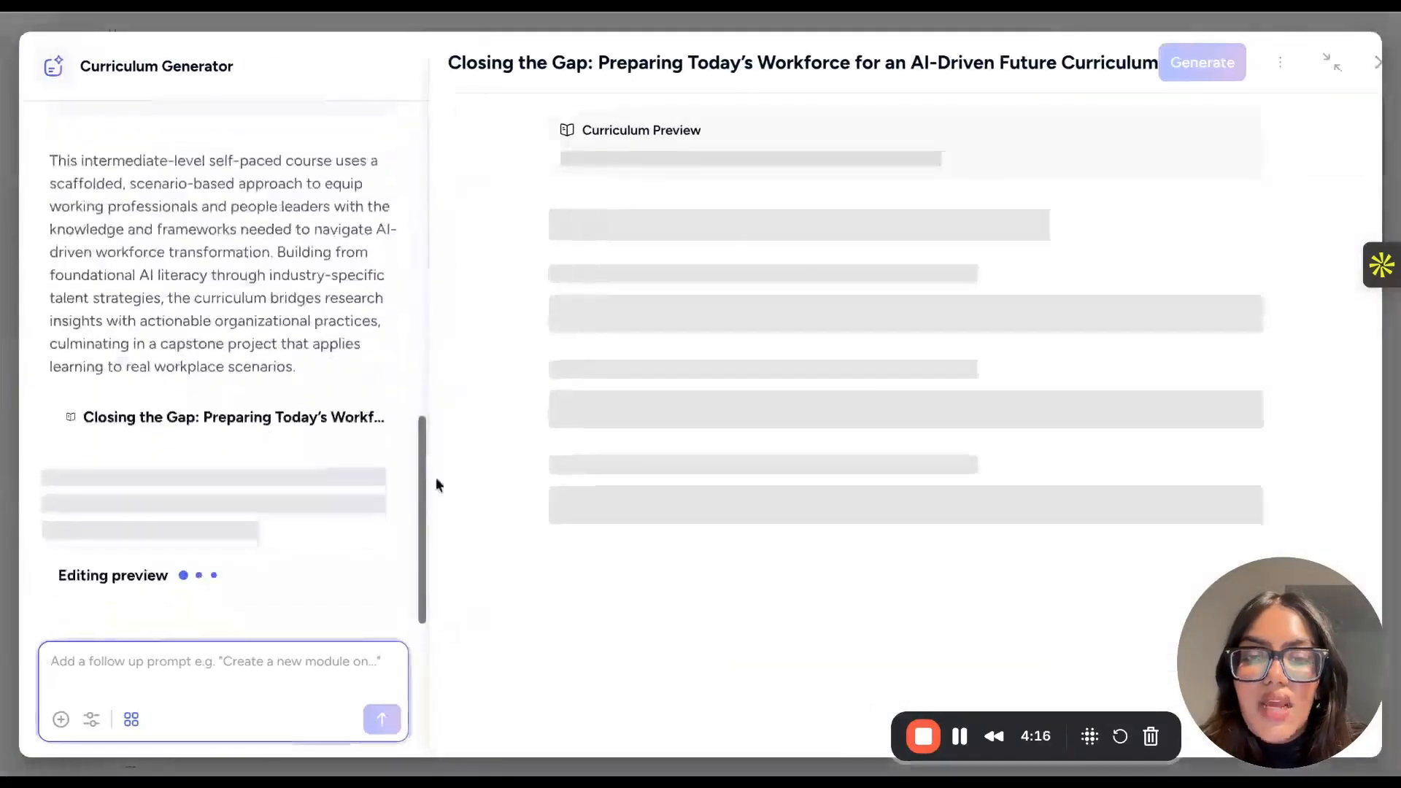
pyautogui.click(1369, 71)
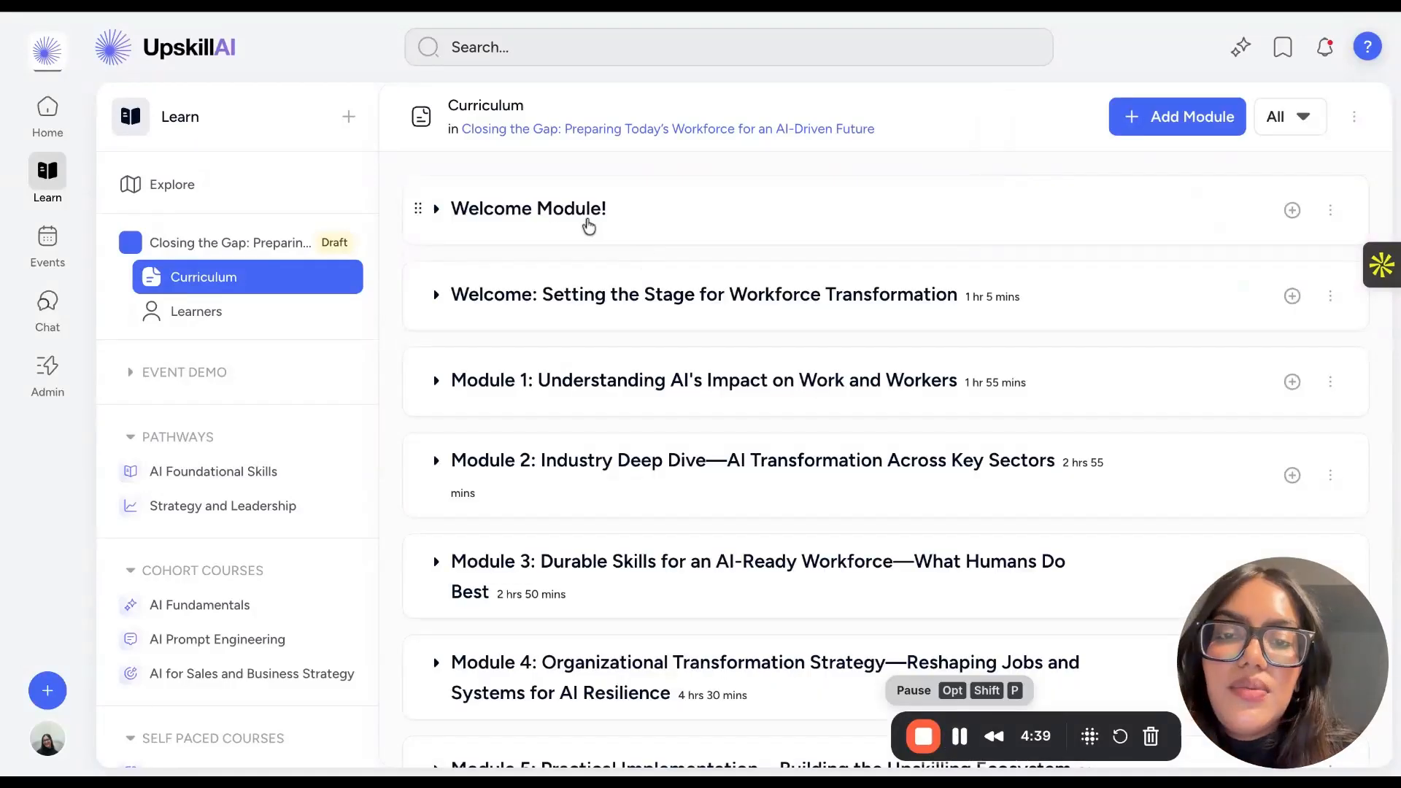
# - Look over the generated module list, expand the Welcome Module and review its Complete Your Profile task
pyautogui.scroll(-4, 625, 672)
pyautogui.scroll(4, 616, 693)
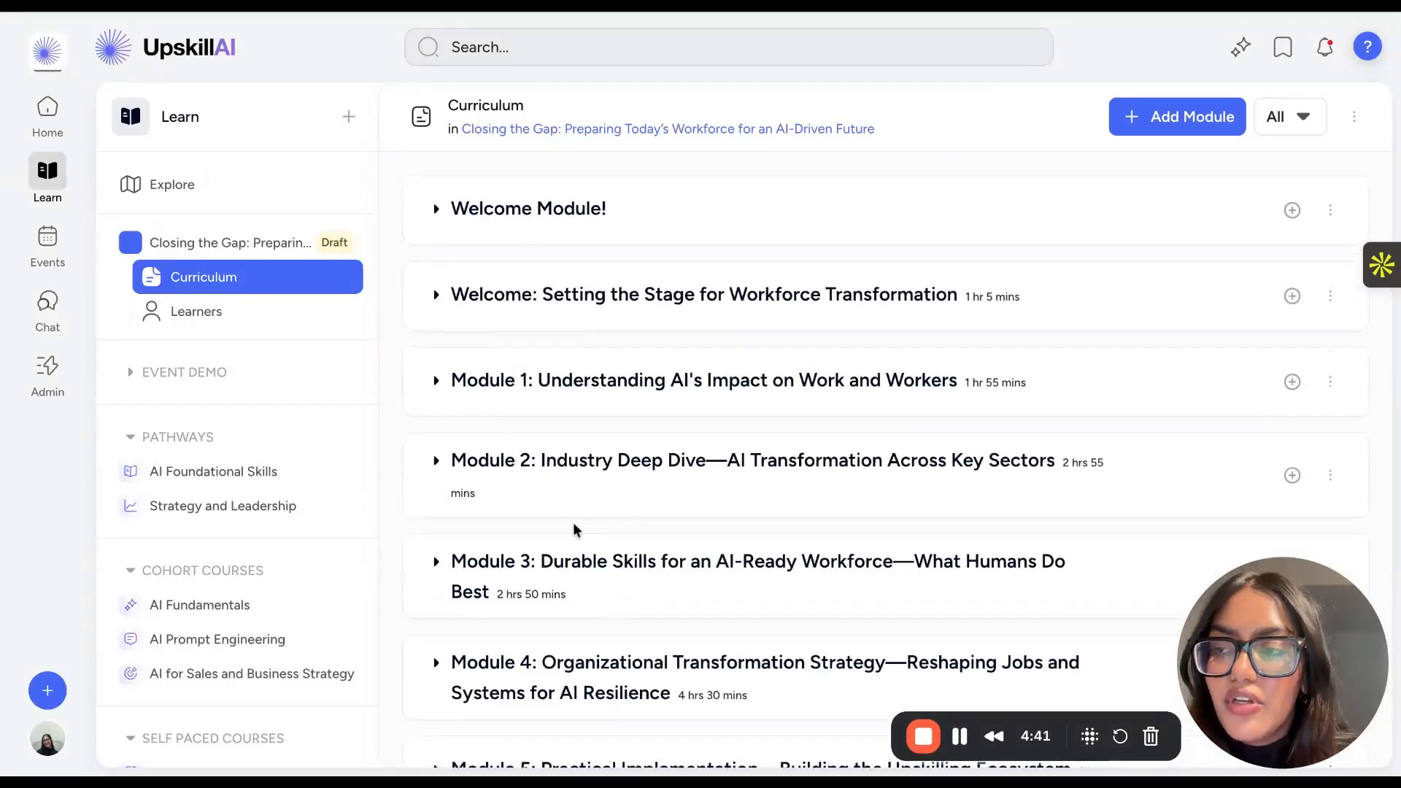
pyautogui.click(575, 206)
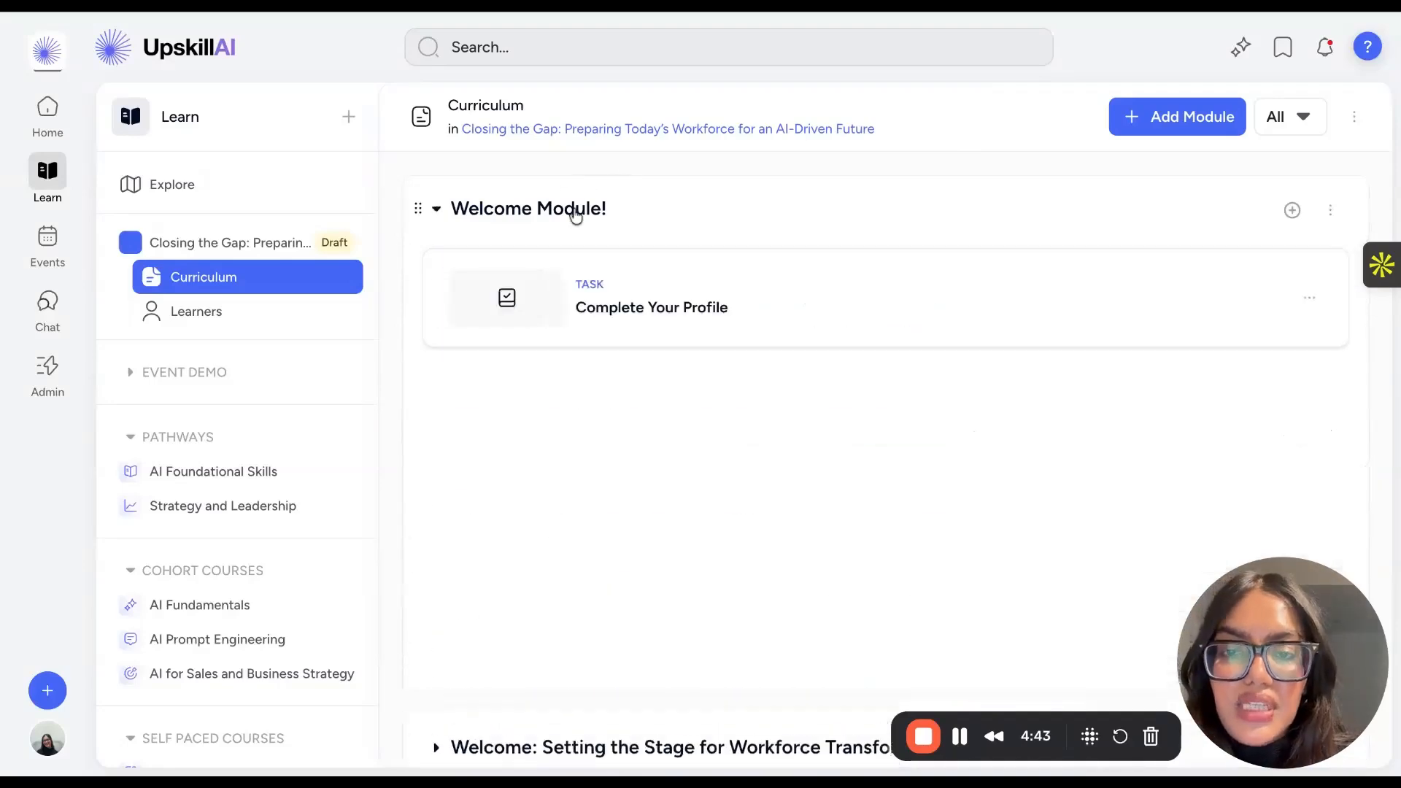
pyautogui.click(604, 326)
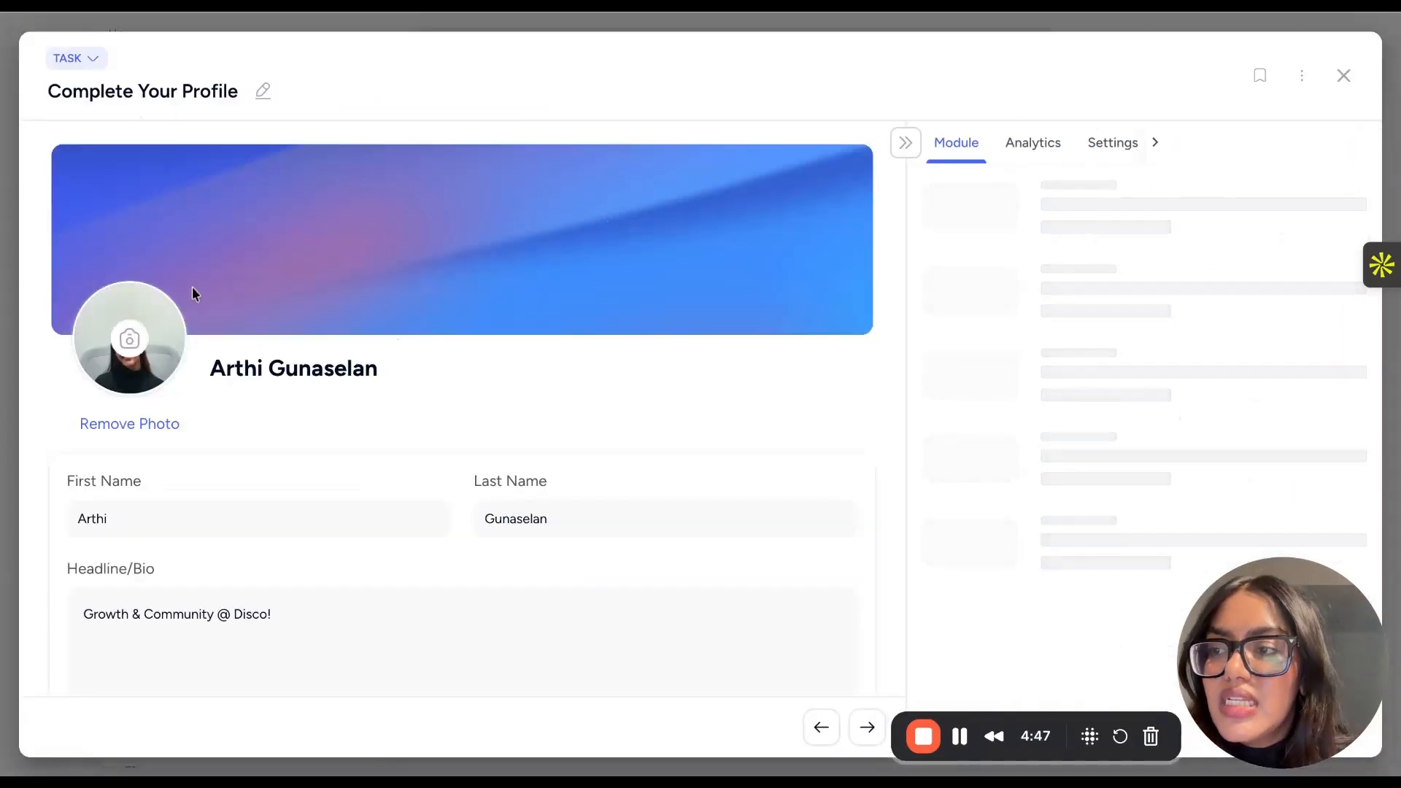
pyautogui.scroll(-12, 294, 418)
pyautogui.scroll(12, 294, 418)
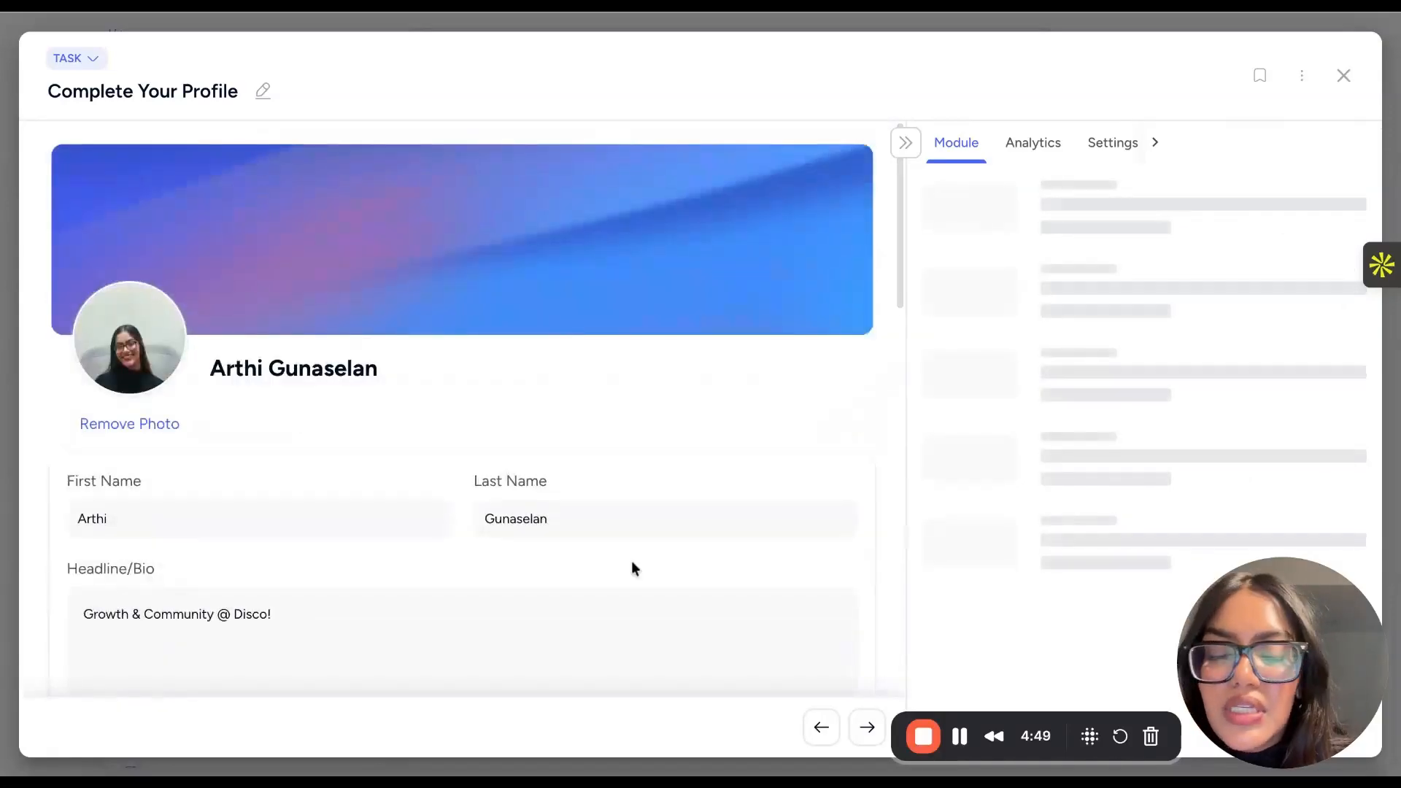
# - Open the Welcome & Course Overview lesson and read its content from start to end
pyautogui.click(863, 725)
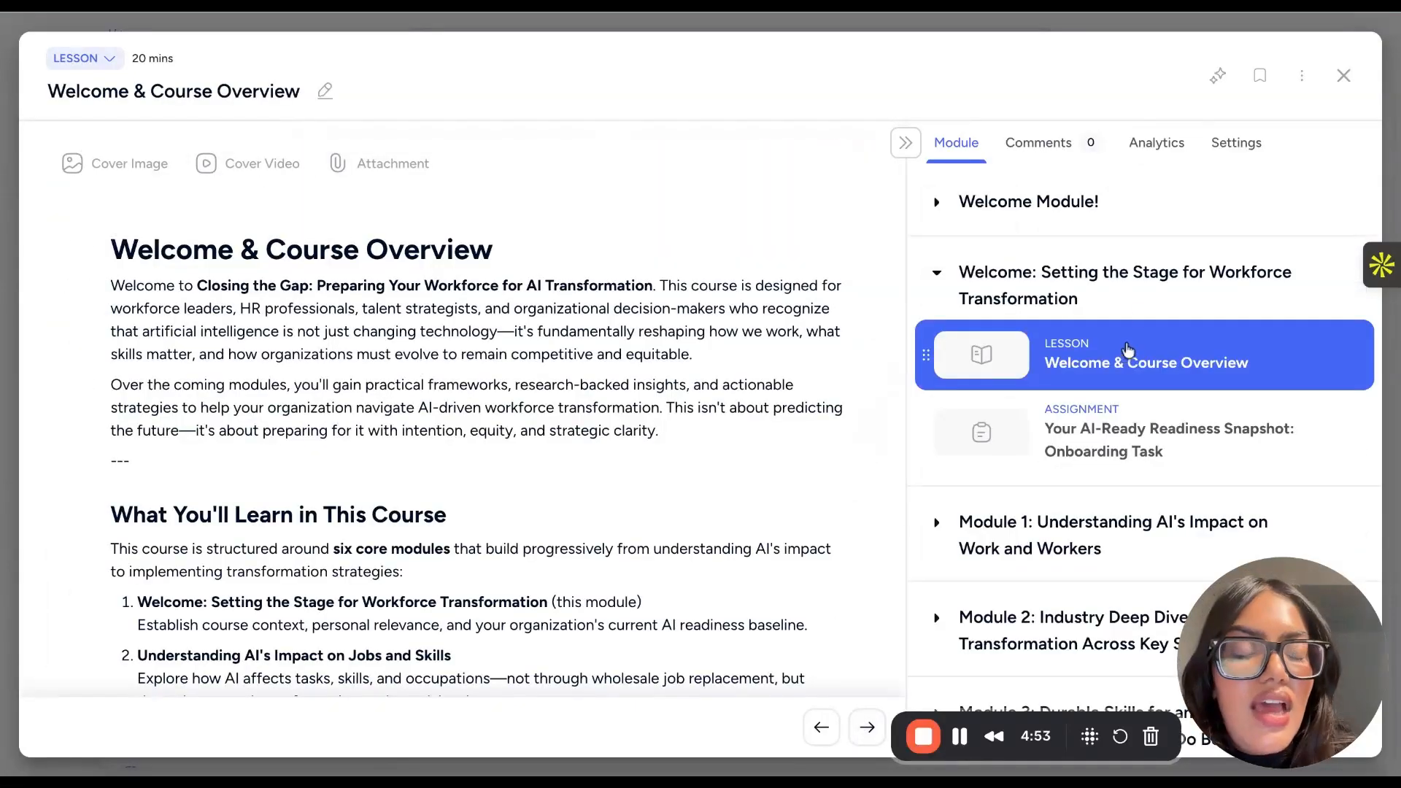
pyautogui.scroll(-1, 657, 396)
pyautogui.scroll(-10, 657, 396)
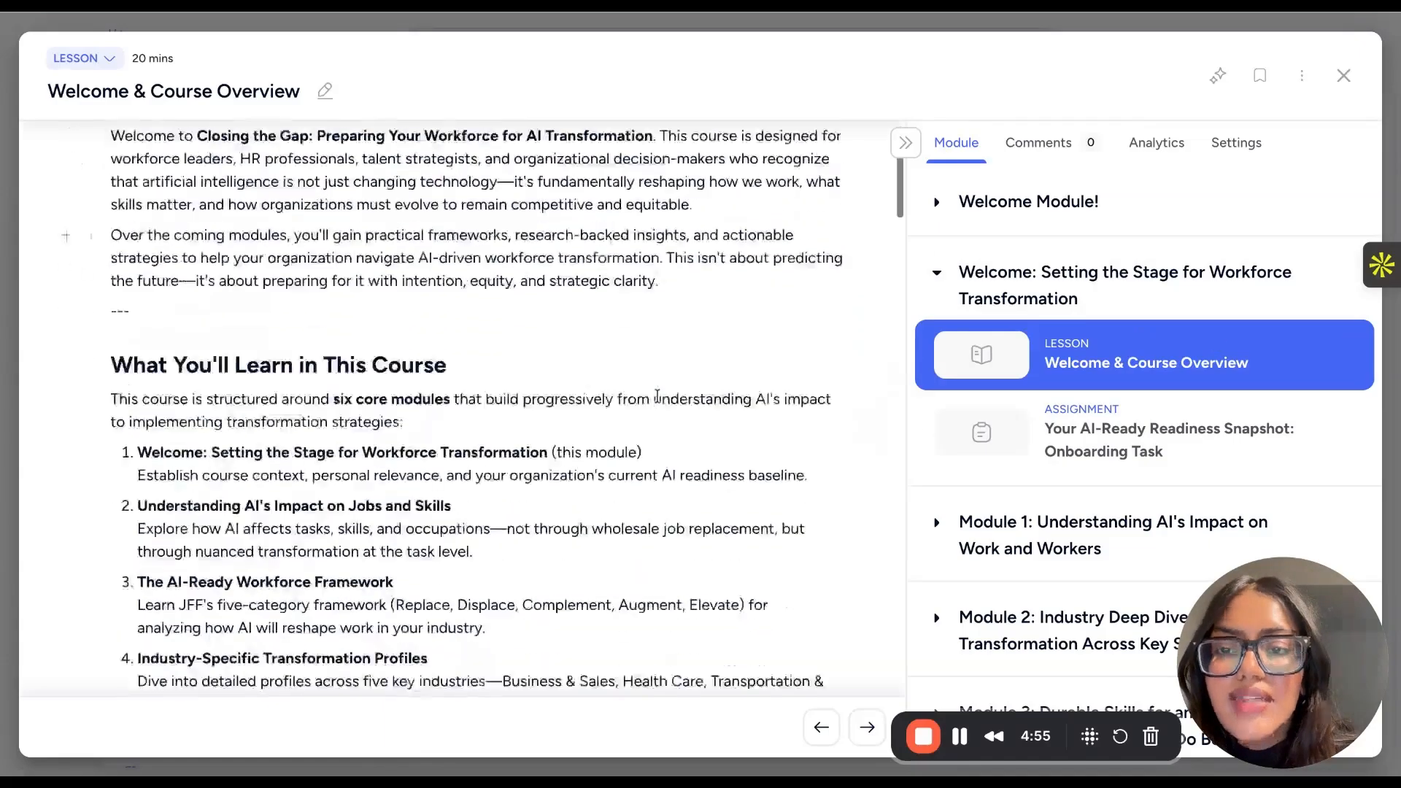
pyautogui.scroll(10, 656, 396)
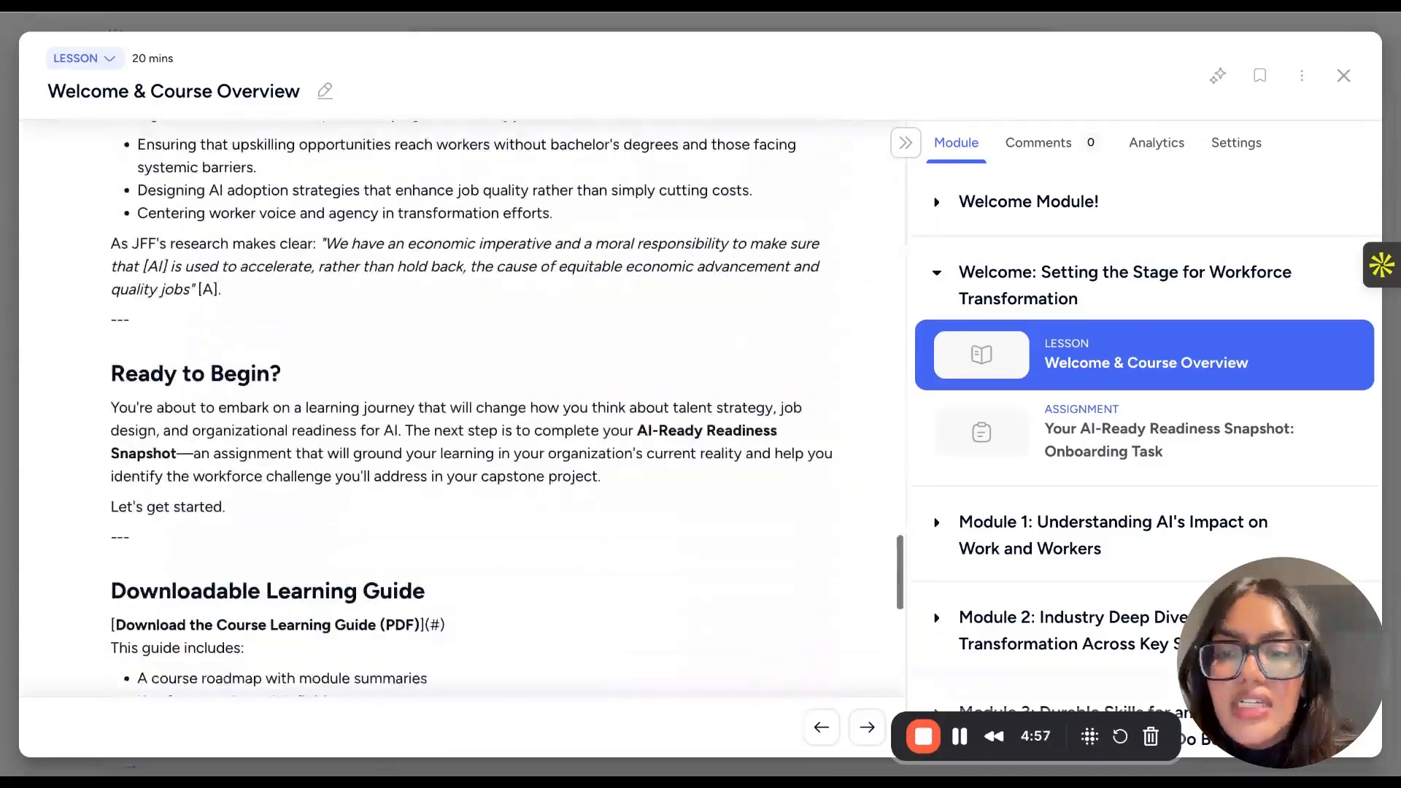
pyautogui.scroll(5, 657, 396)
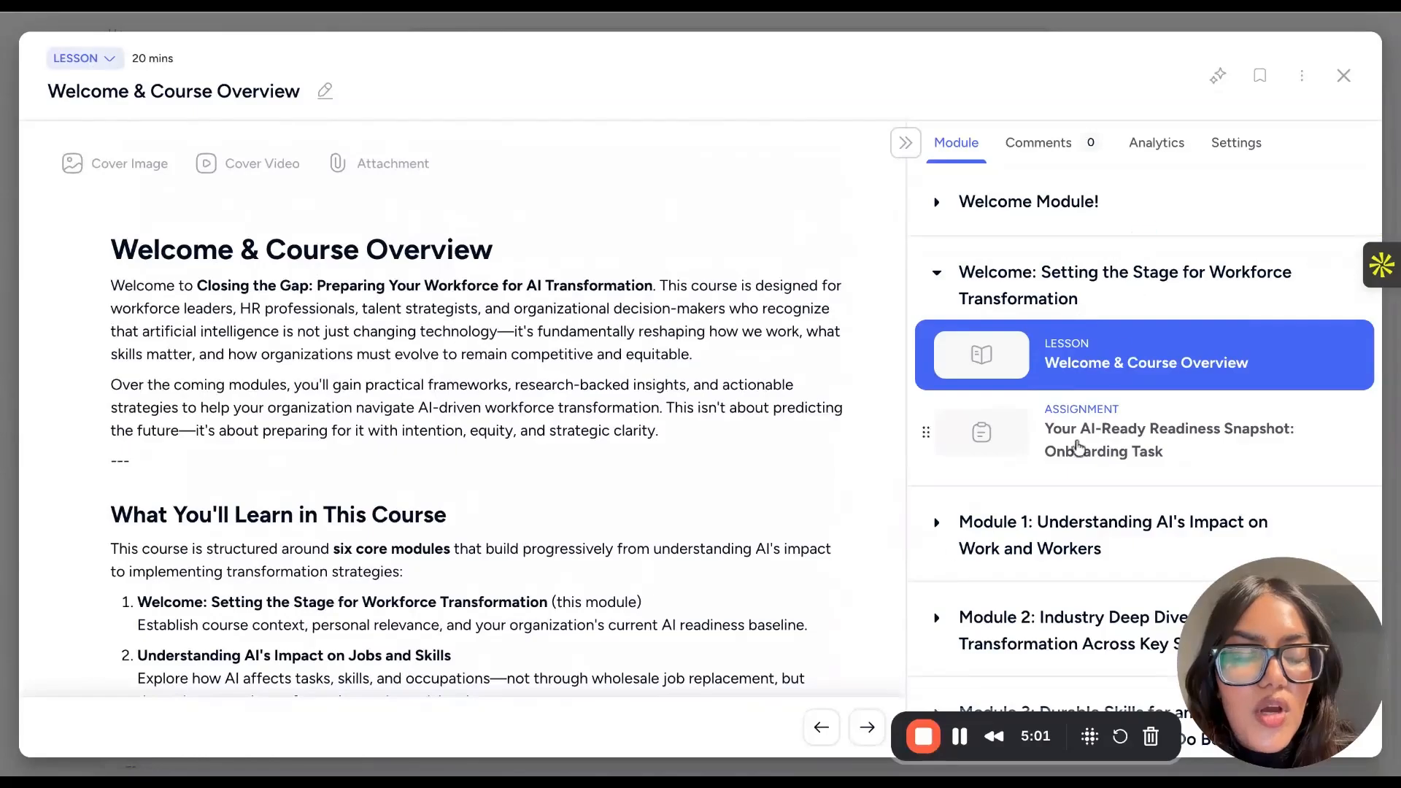
# - Open the "Your AI-Ready Readiness Snapshot: Onboarding Task" assignment and review it down to its submission form
pyautogui.click(867, 728)
pyautogui.scroll(-20, 713, 394)
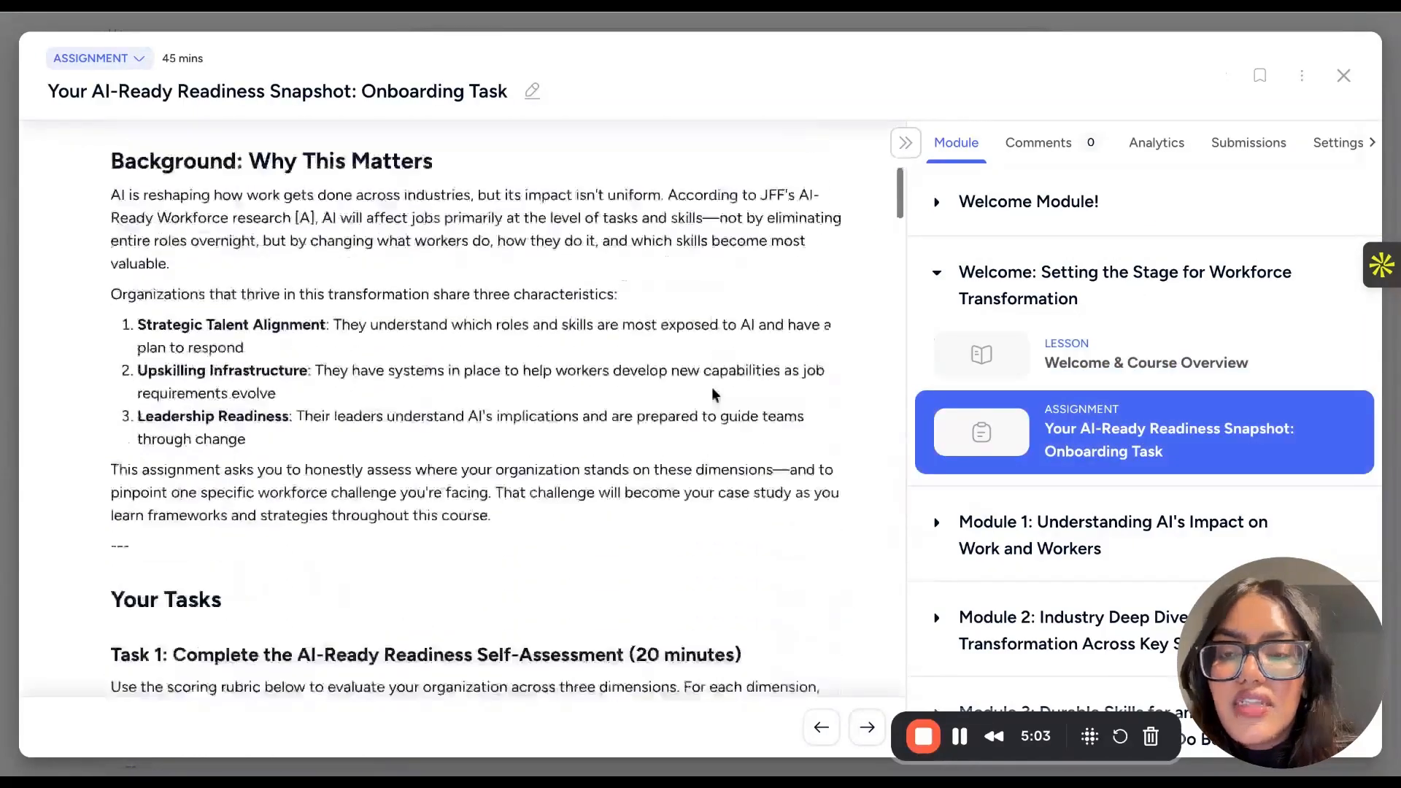
pyautogui.scroll(-15, 467, 408)
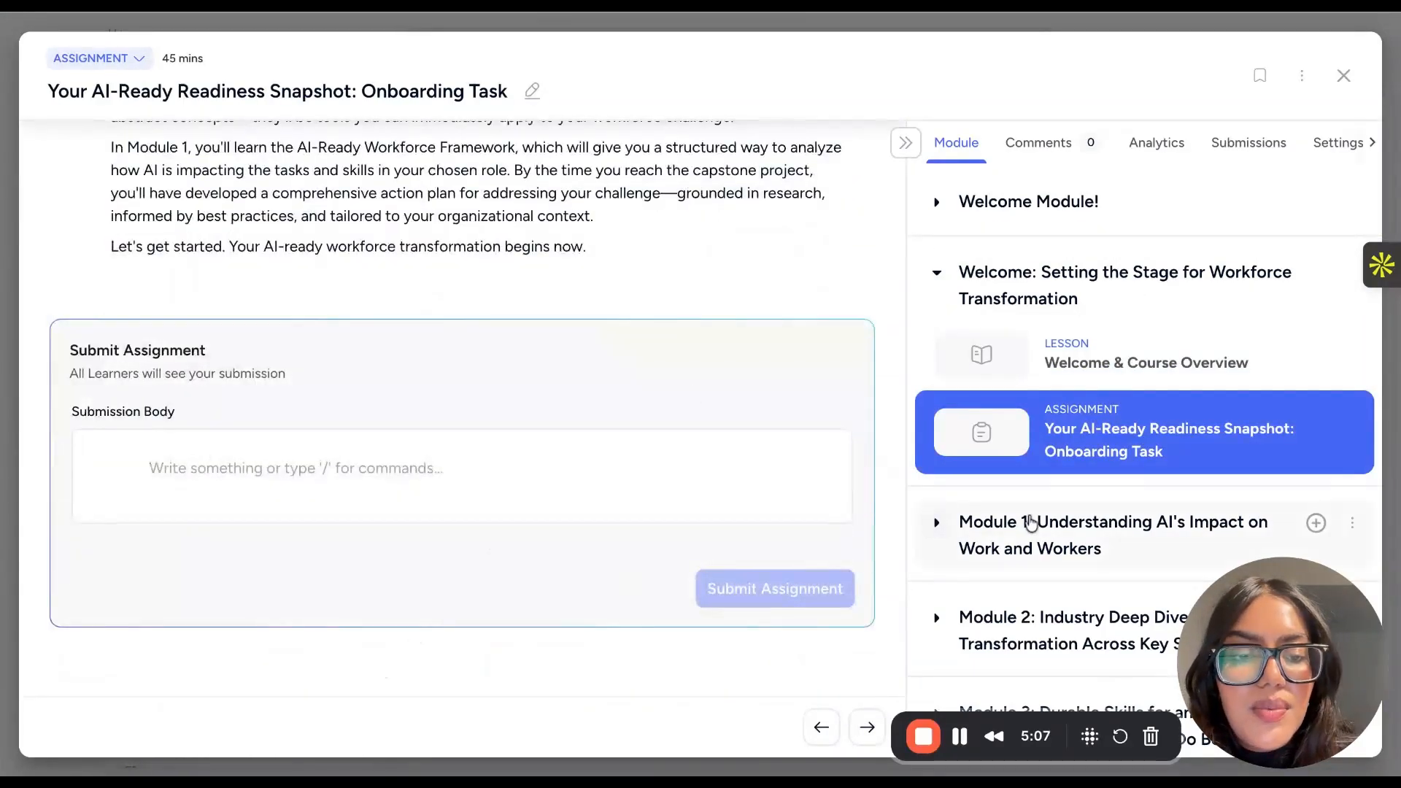
# - Expand Module 1, inspect the question setup of its Framework Mastery and Impact Classification quiz, and close the quiz
pyautogui.click(1028, 523)
pyautogui.scroll(-5, 1030, 522)
pyautogui.click(1134, 337)
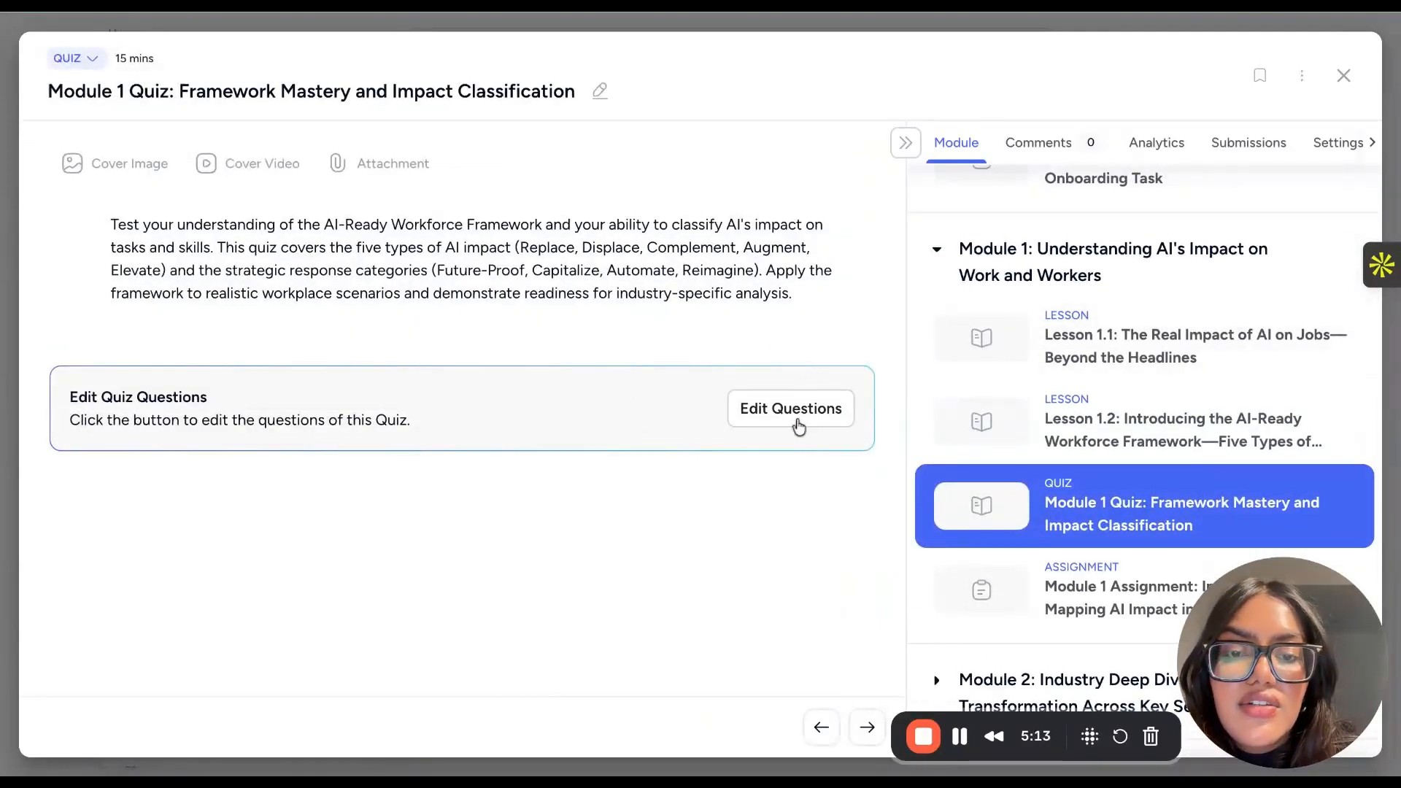
pyautogui.click(798, 427)
pyautogui.scroll(-13, 712, 402)
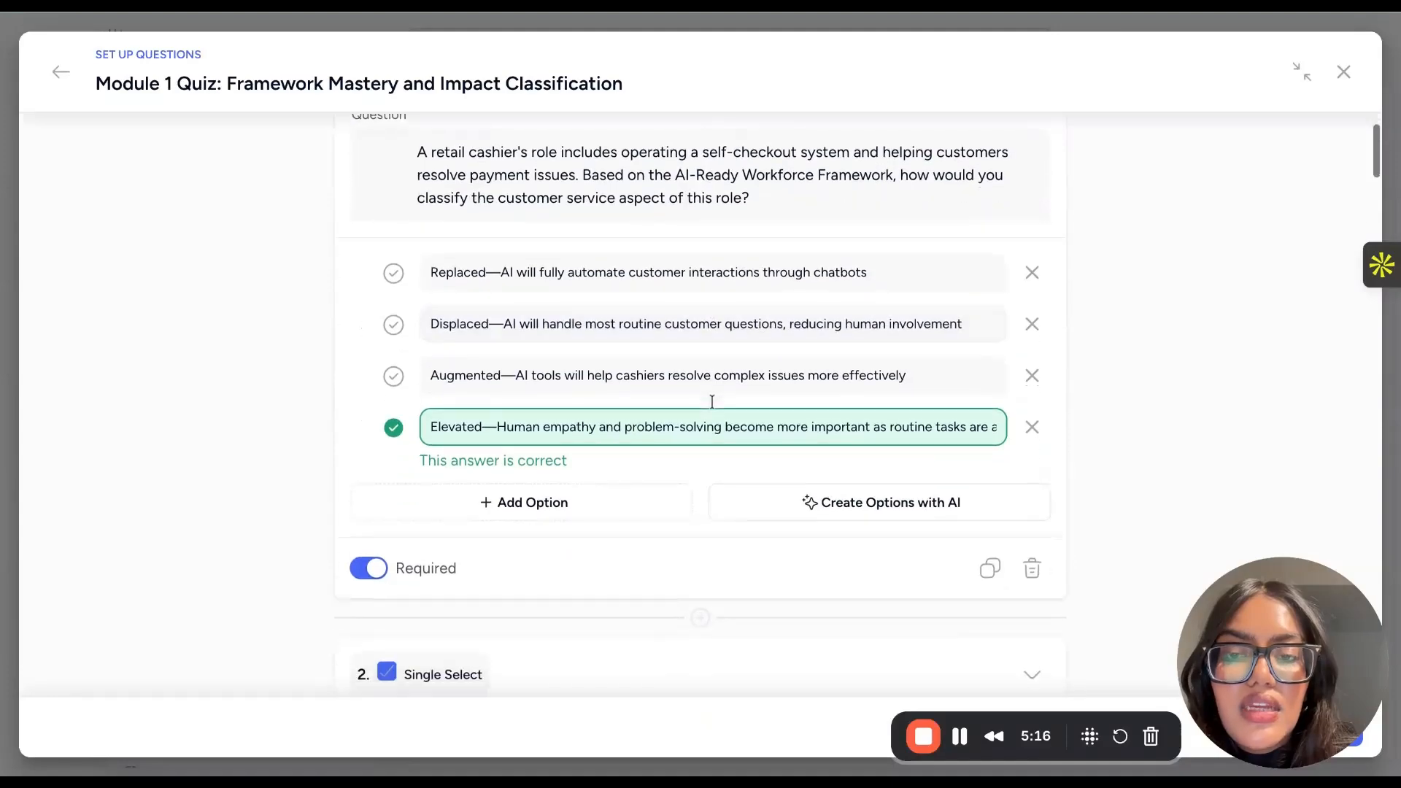
pyautogui.scroll(13, 729, 398)
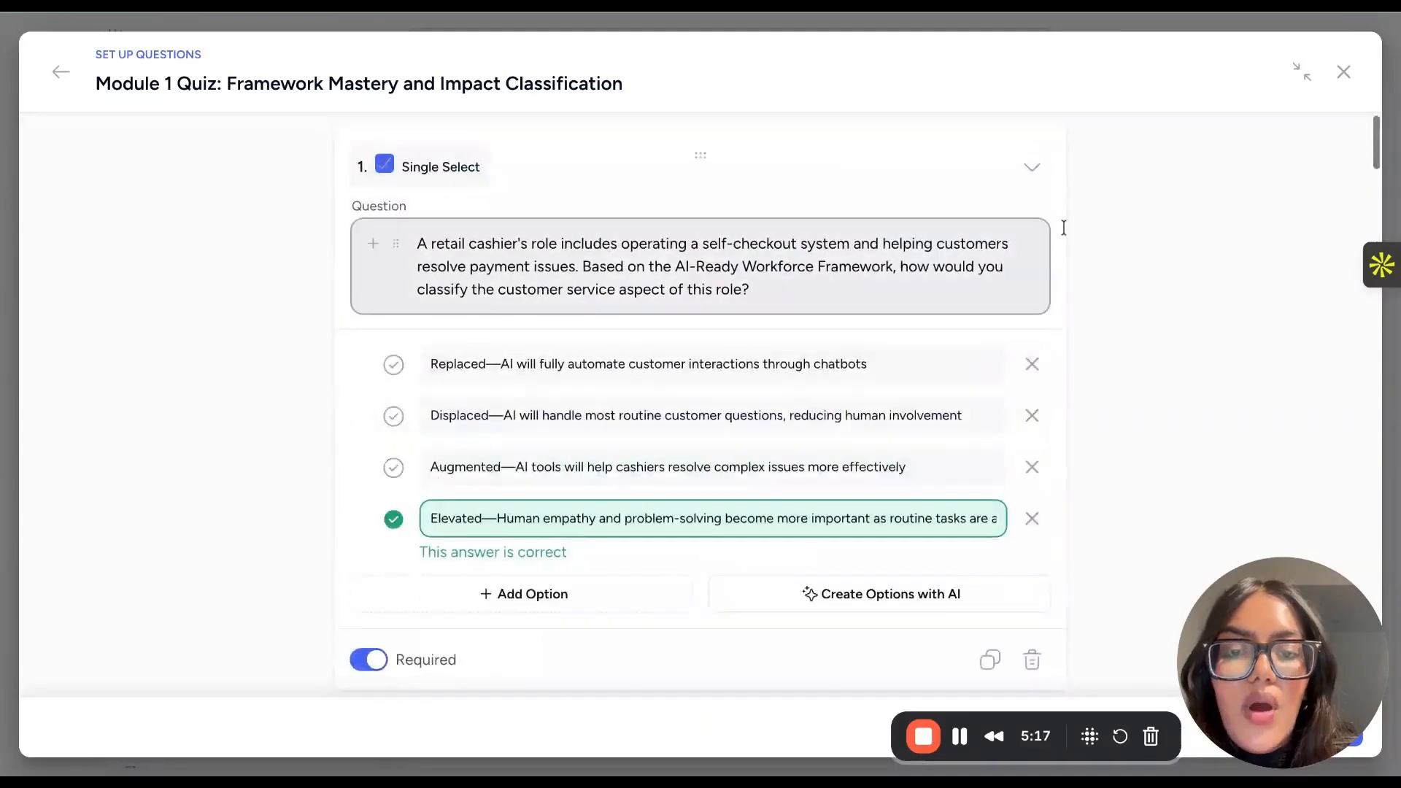
pyautogui.click(1343, 75)
# - Open the Capstone Project assignment at the end of the curriculum, review it through its submission form and close it
pyautogui.scroll(-2, 756, 435)
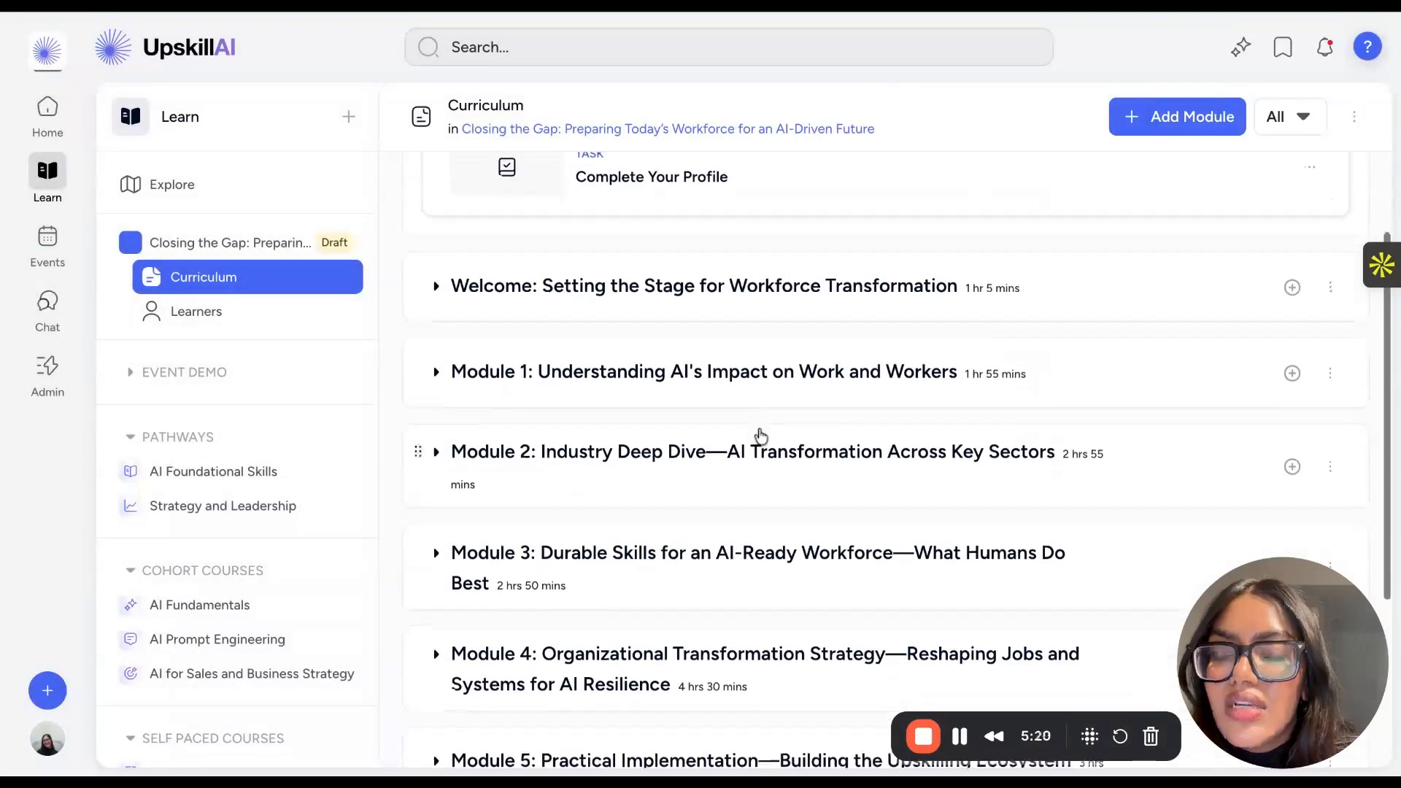
pyautogui.scroll(-2, 724, 319)
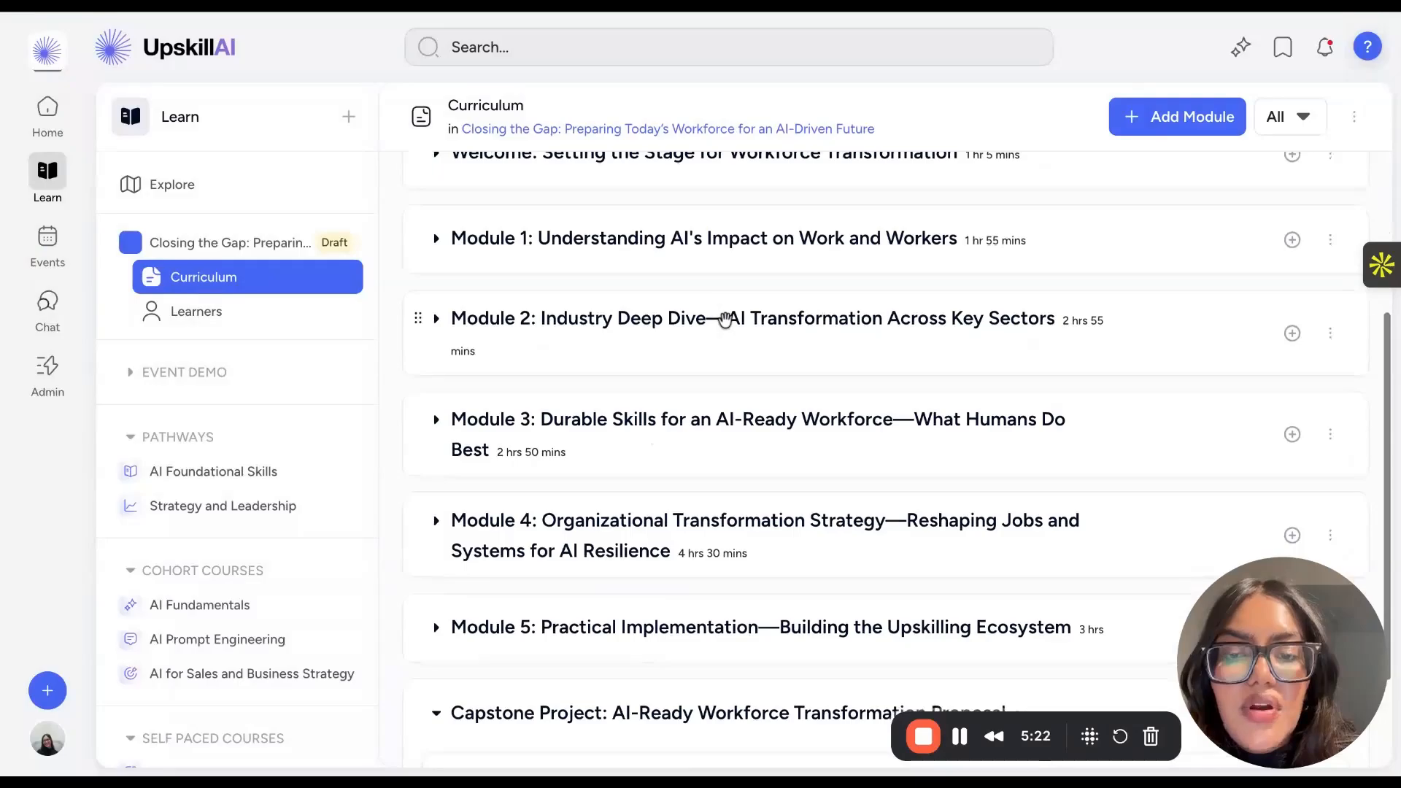
pyautogui.scroll(-2, 724, 320)
pyautogui.click(601, 668)
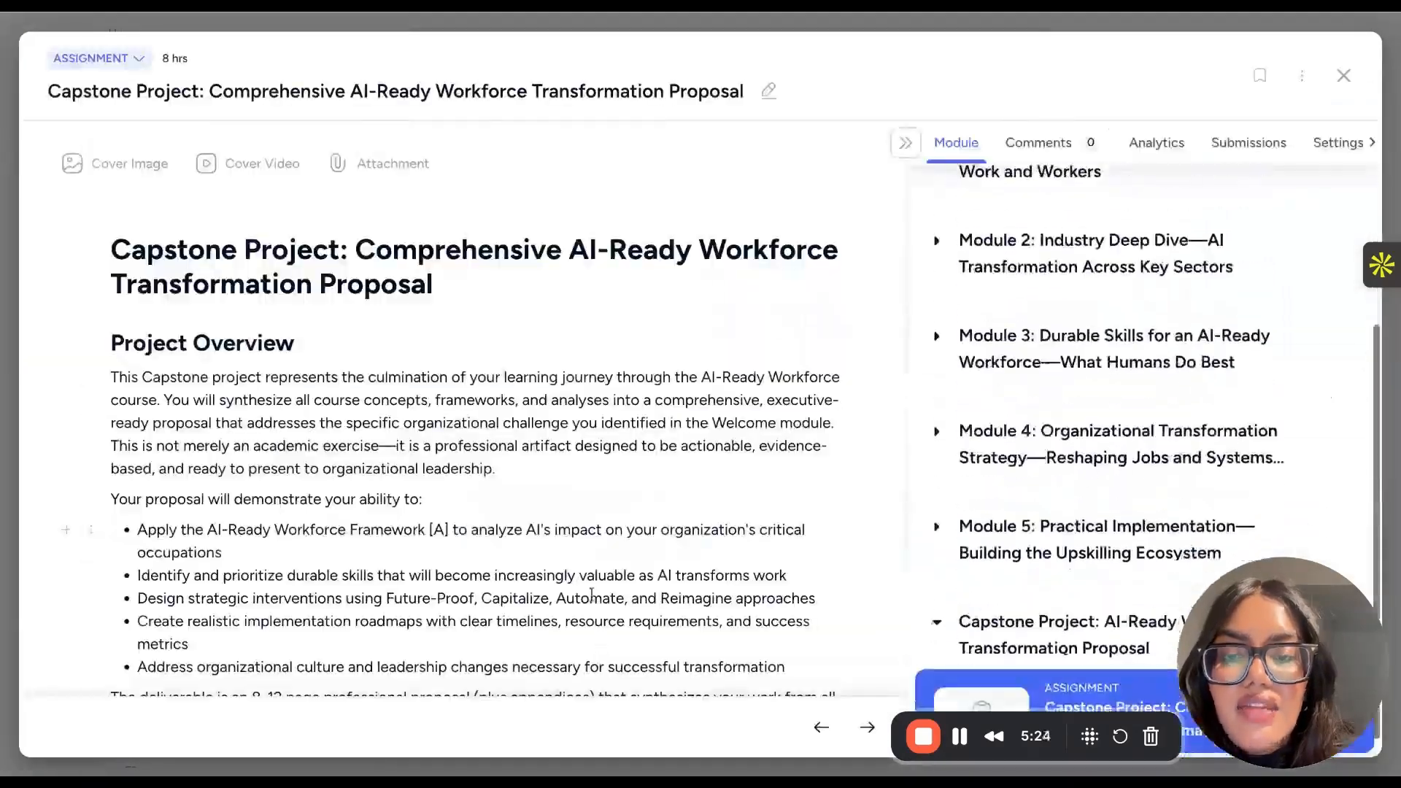
pyautogui.scroll(-15, 597, 636)
pyautogui.scroll(-20, 591, 582)
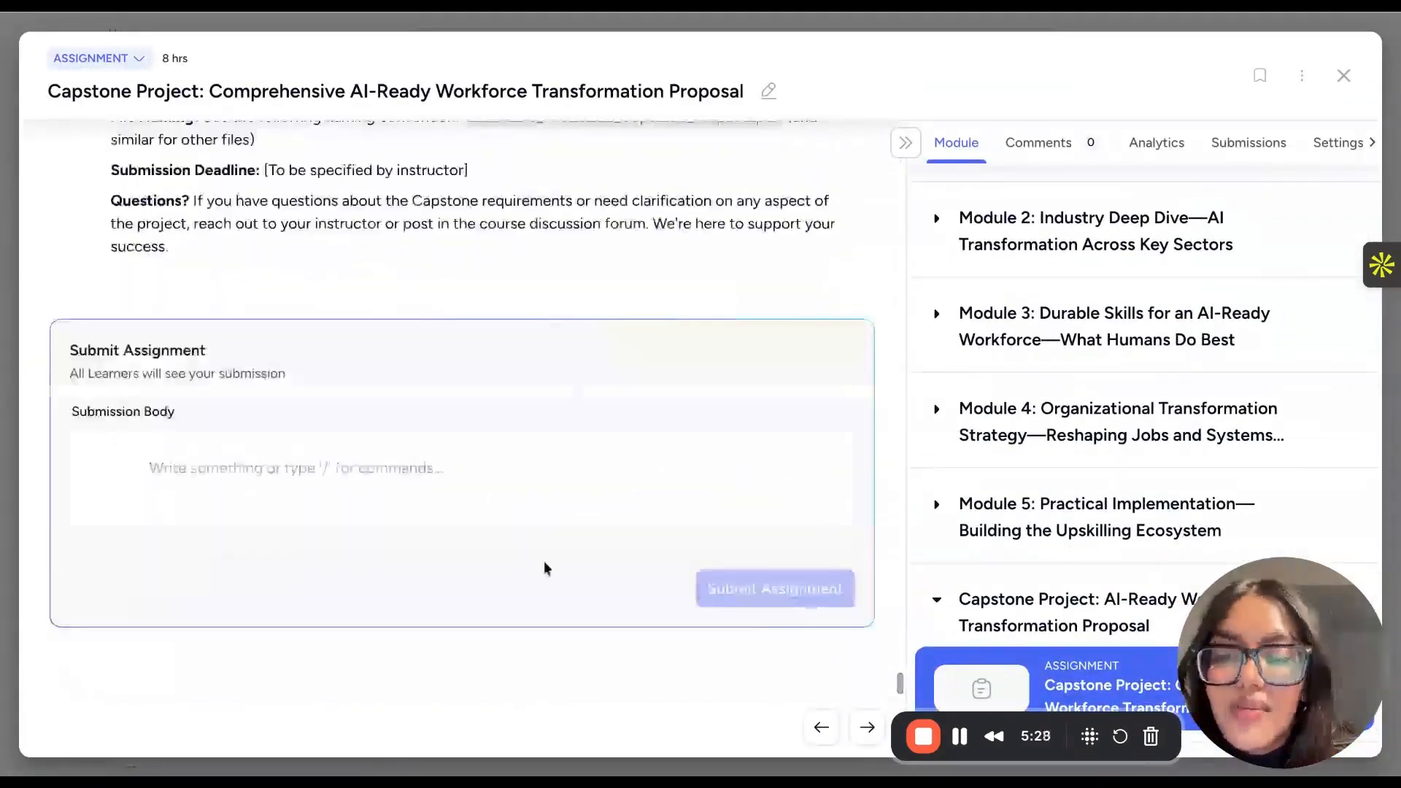
pyautogui.scroll(15, 528, 580)
pyautogui.click(1342, 77)
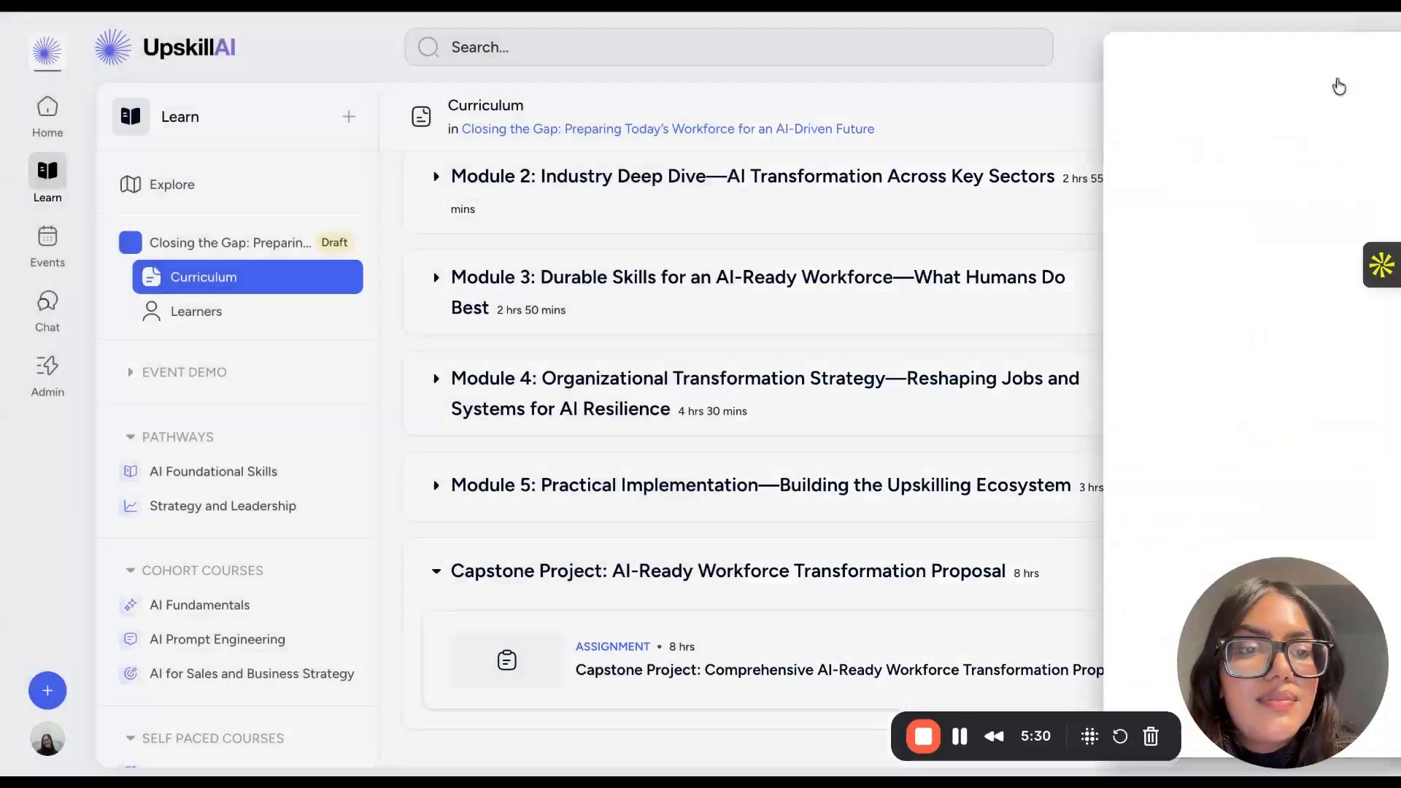
# - Collapse the Capstone Project and Welcome Module sections so the curriculum shows only module titles
pyautogui.click(436, 574)
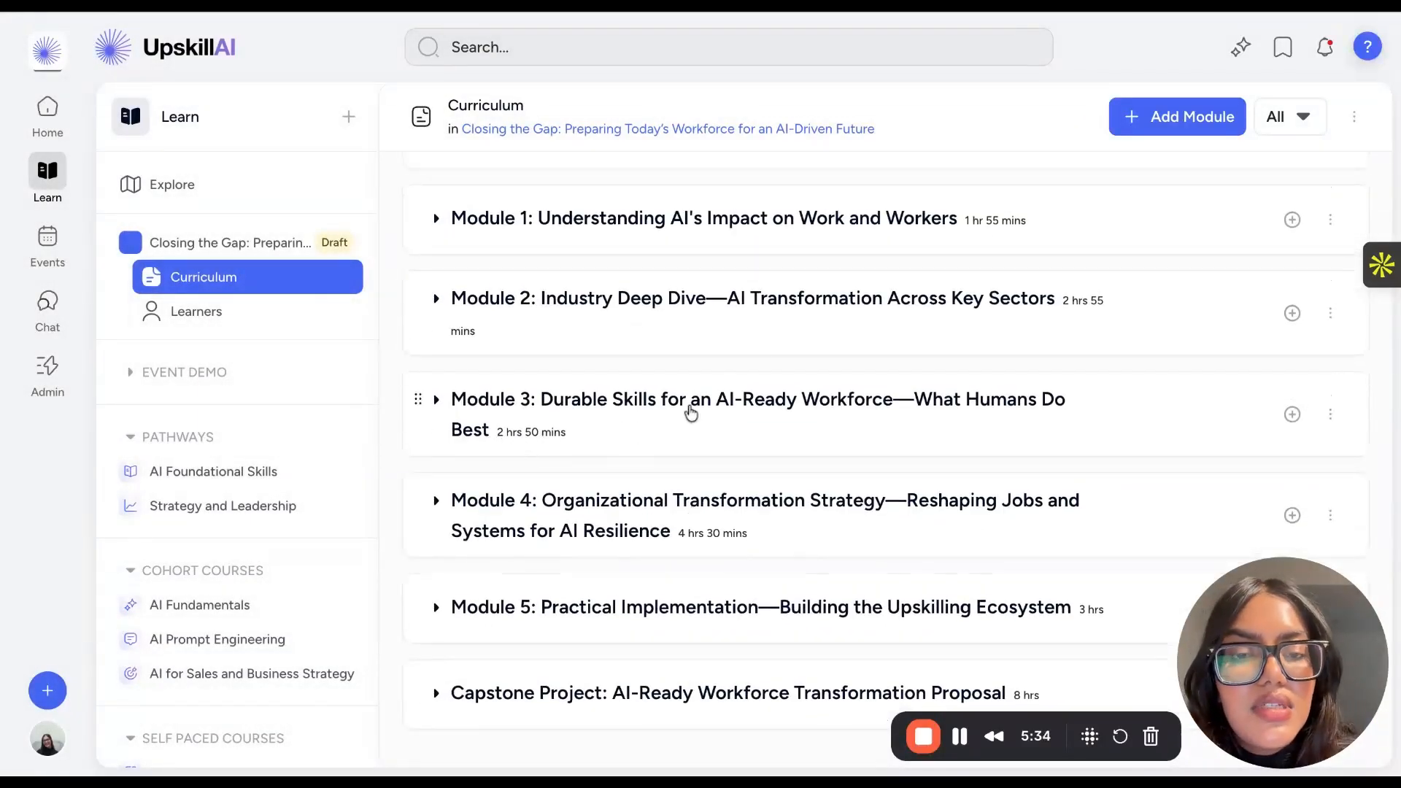
pyautogui.scroll(3, 803, 325)
pyautogui.scroll(-3, 804, 326)
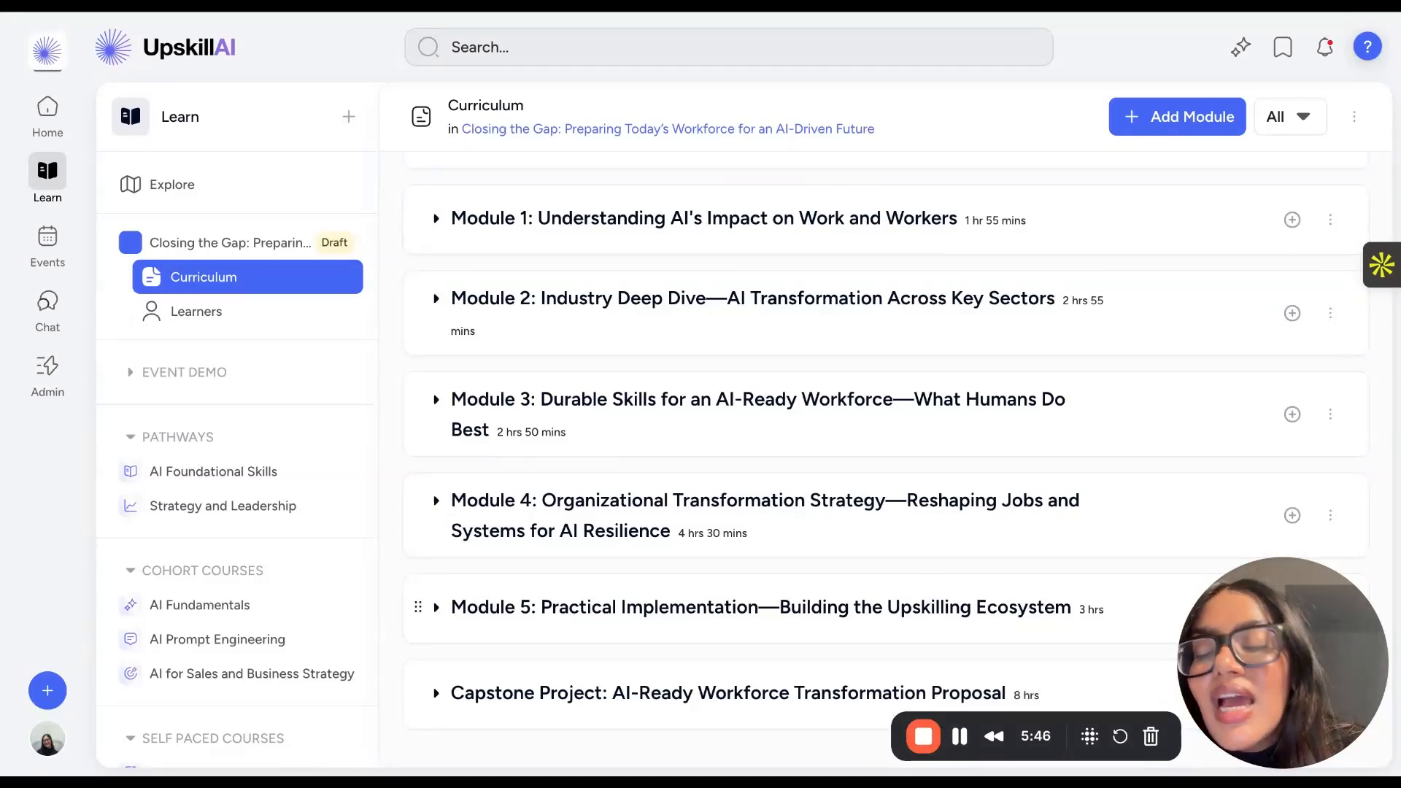
pyautogui.scroll(5, 735, 481)
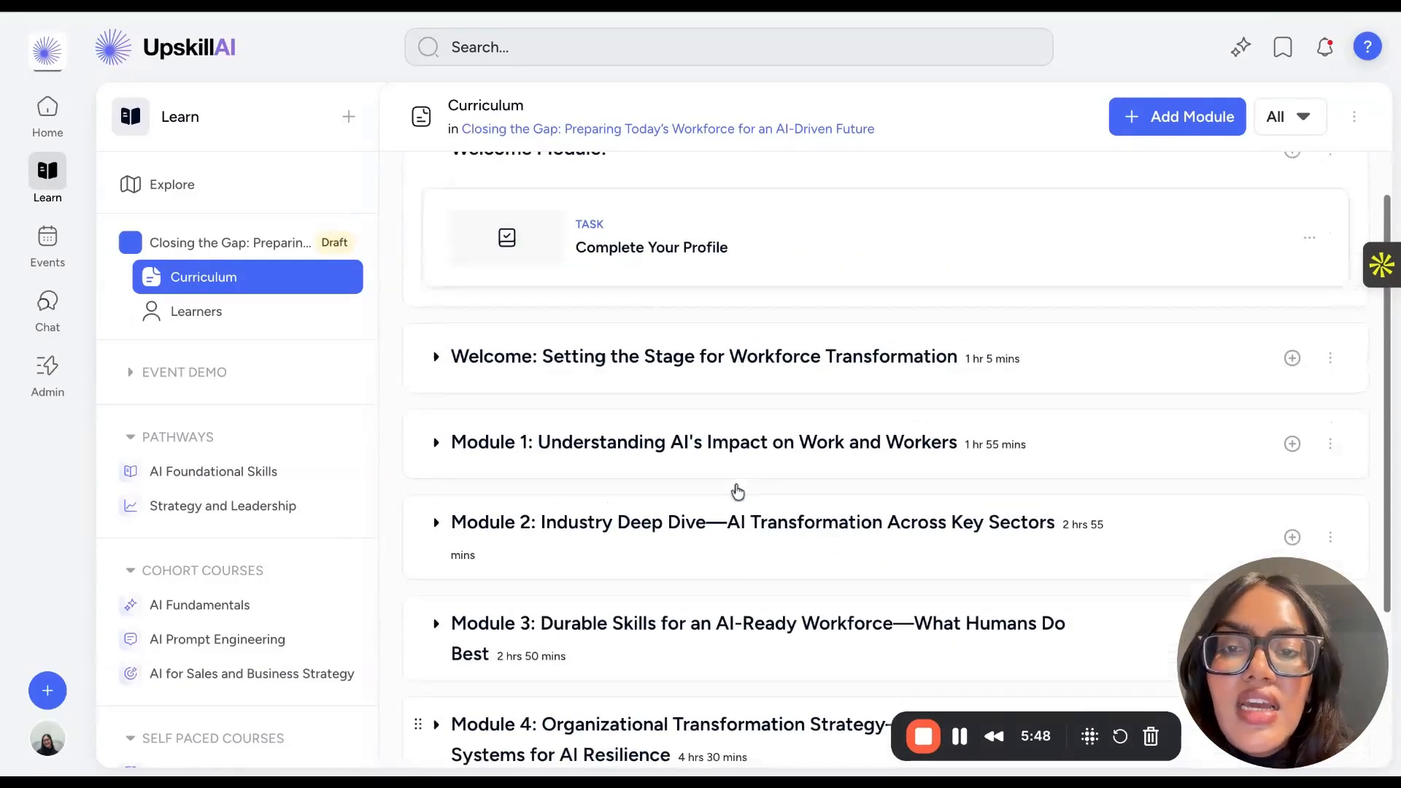
pyautogui.click(436, 209)
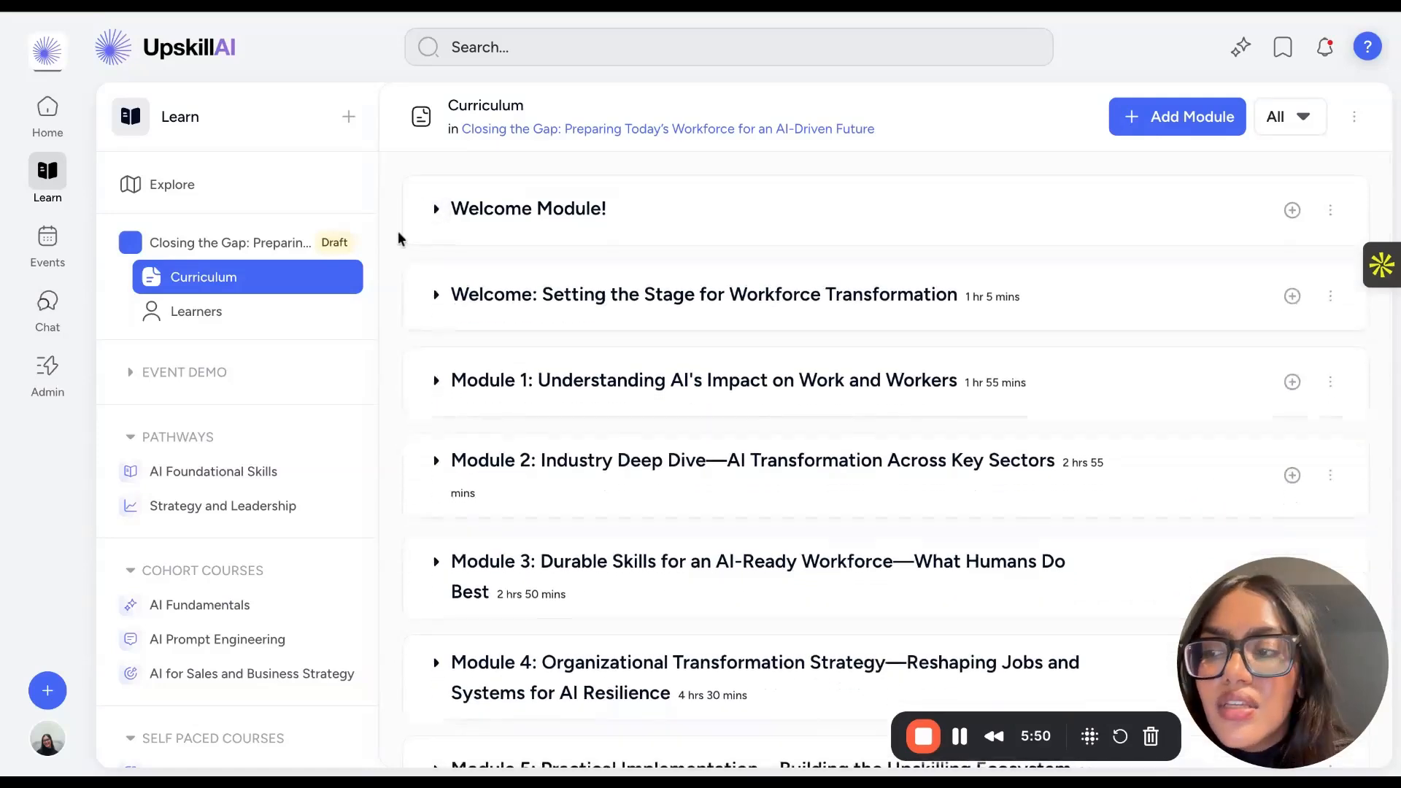